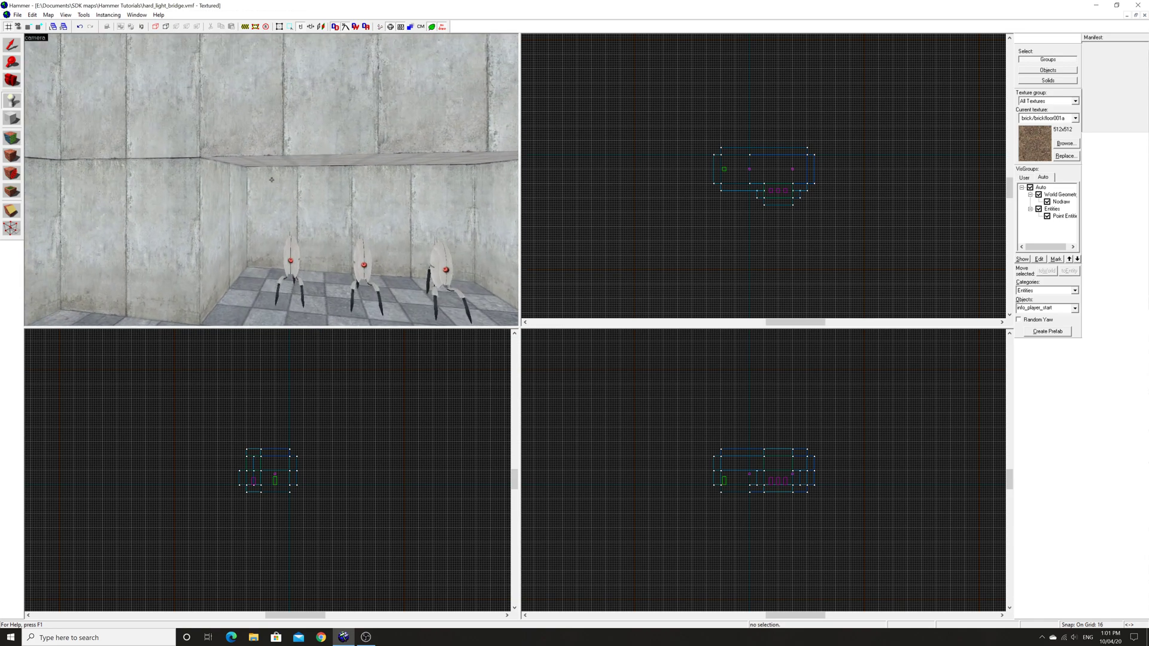
Place a prop_static entity on the floor beside the opening of the turret alcove.
{"action": "key", "text": "z"}
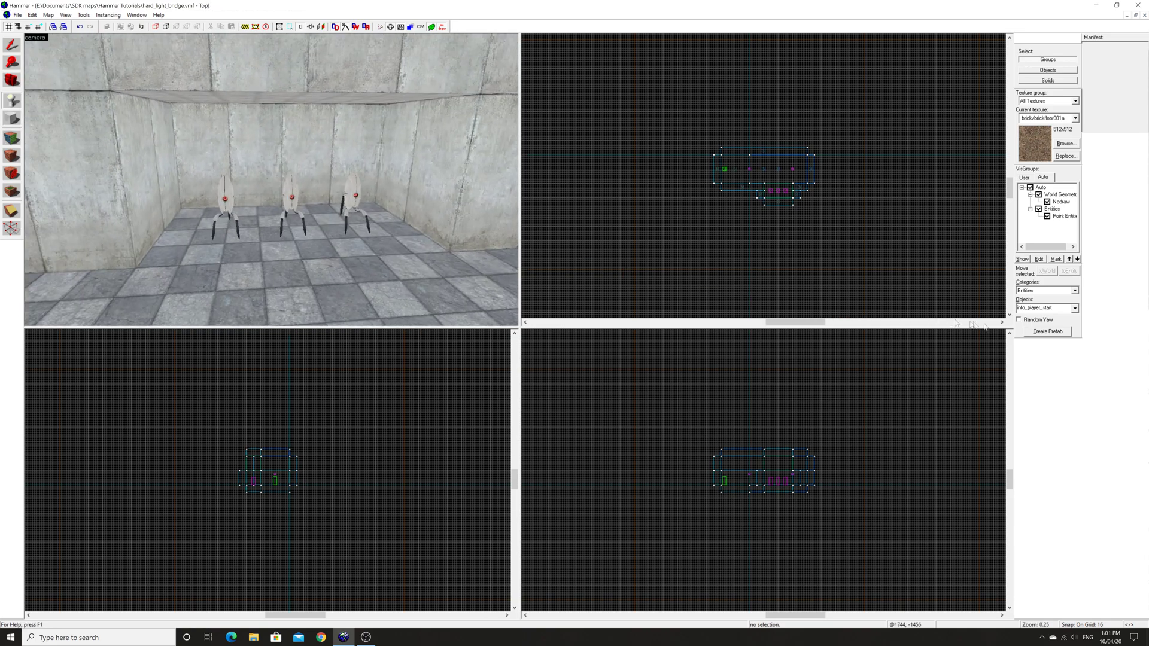
{"action": "double_click", "coordinate": [1064, 311]}
{"action": "type", "text": "prop"}
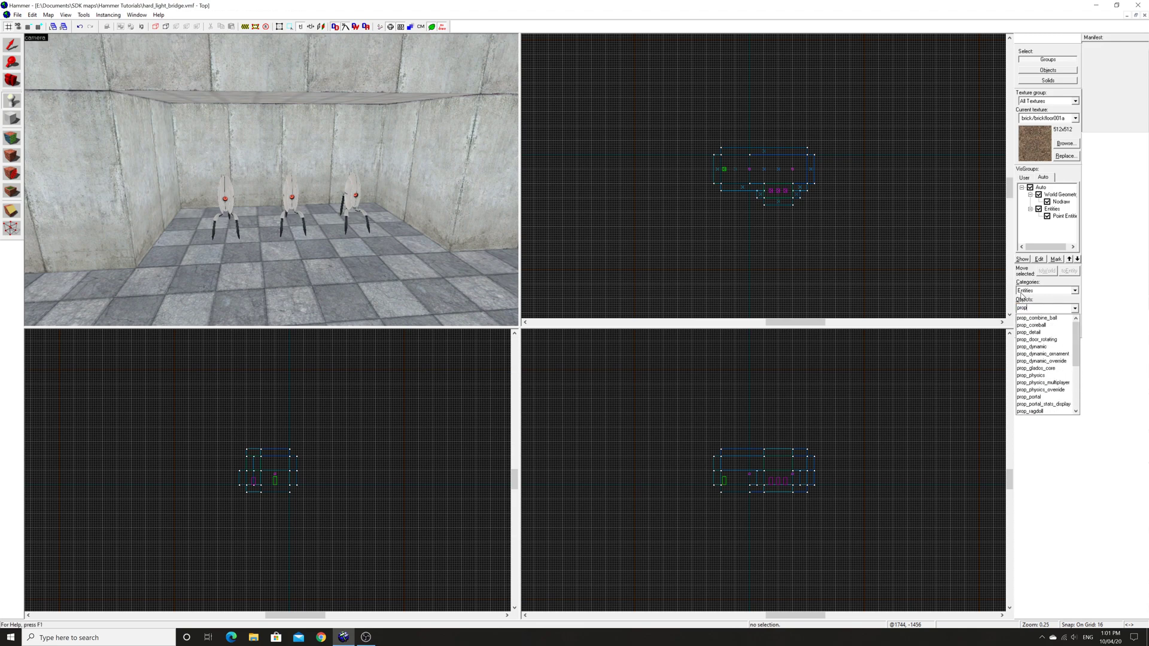
{"action": "type", "text": "_s"}
{"action": "left_click", "coordinate": [1030, 325]}
{"action": "left_click", "coordinate": [405, 238]}
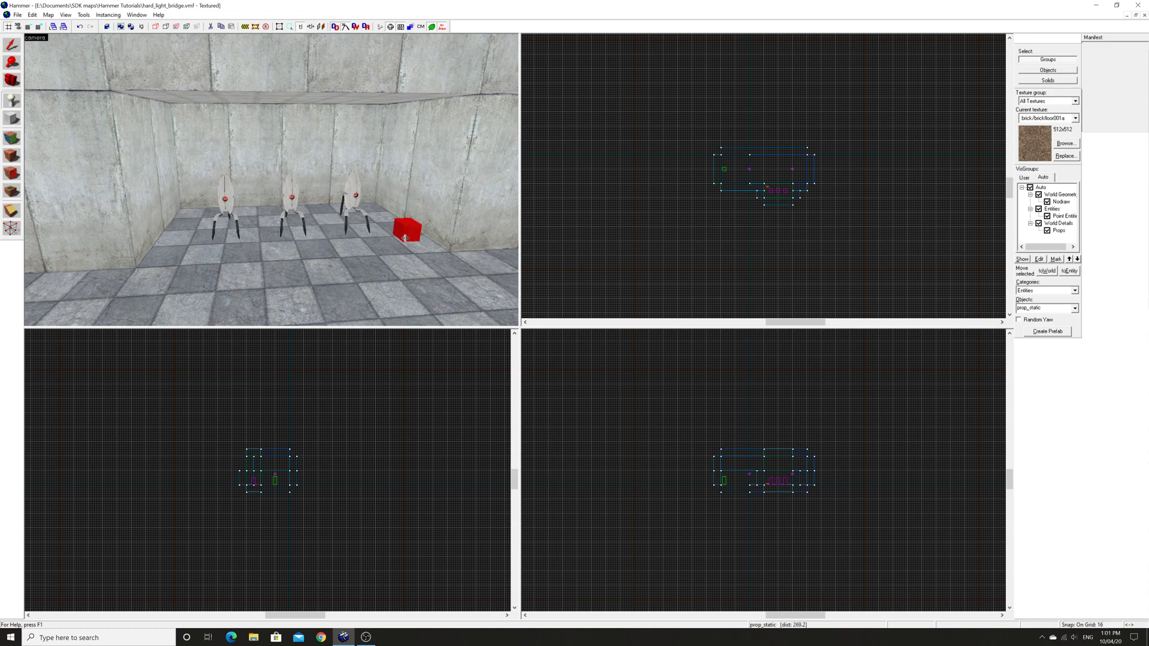
Set the new prop_static's World Model to the tall curved emitter model from the props folder.
{"action": "left_click", "coordinate": [11, 51]}
{"action": "left_click", "coordinate": [12, 101]}
{"action": "left_click", "coordinate": [406, 237]}
{"action": "double_click", "coordinate": [395, 228]}
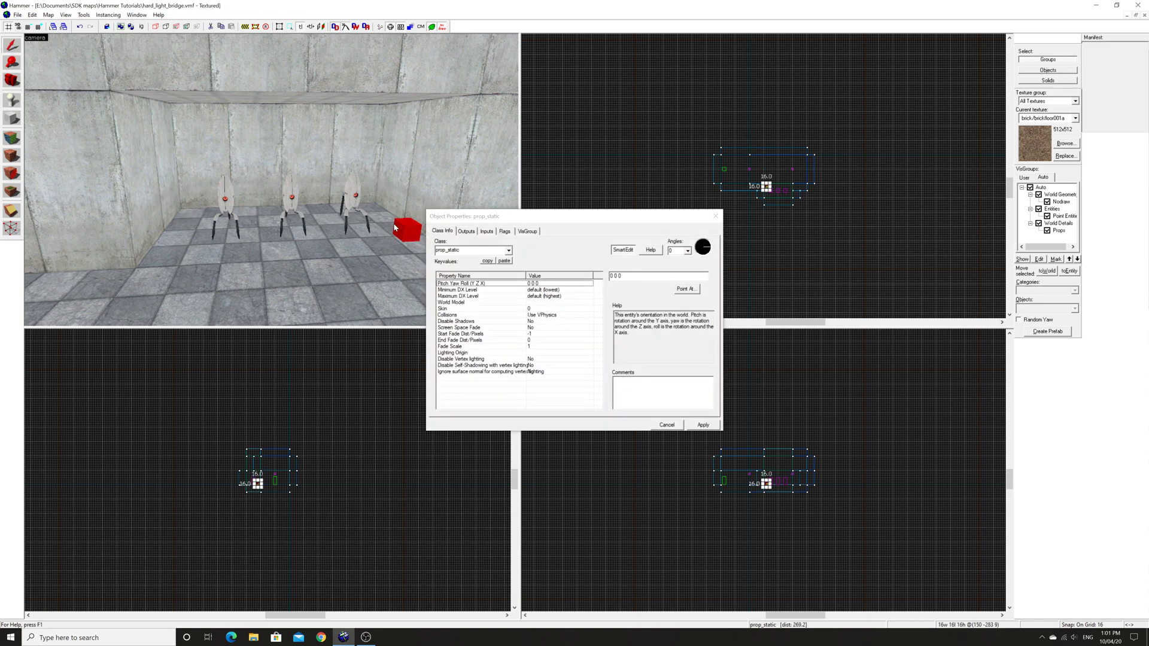
{"action": "left_click", "coordinate": [545, 303]}
{"action": "left_click", "coordinate": [625, 291]}
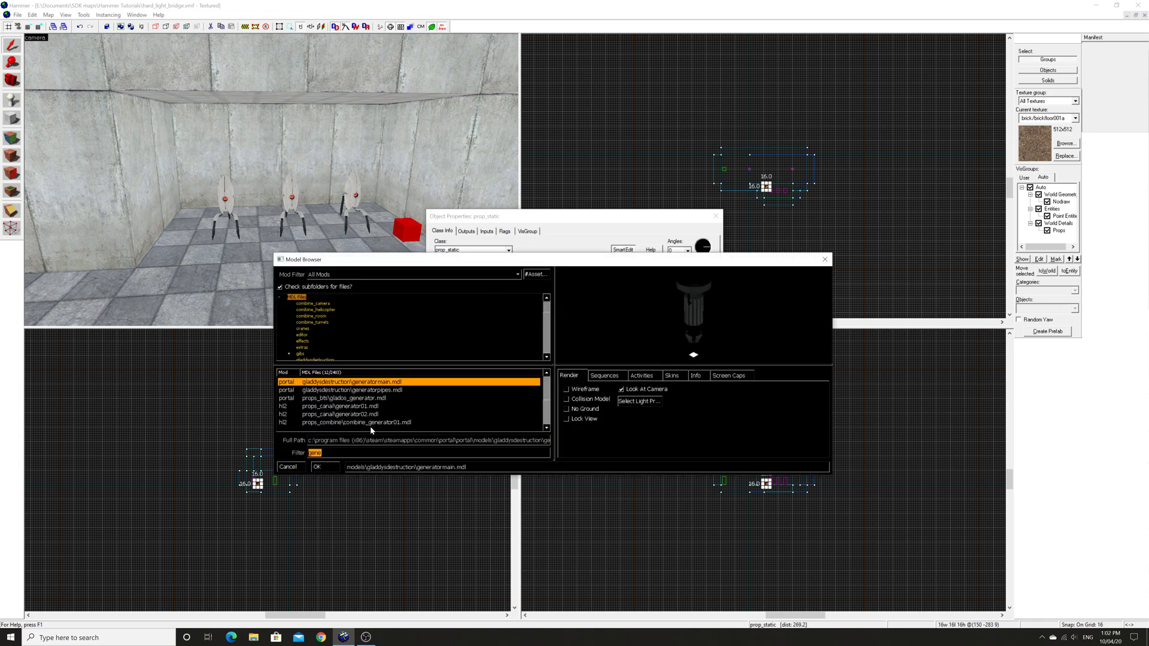
{"action": "scroll", "coordinate": [326, 333], "scroll_direction": "down", "scroll_amount": 3}
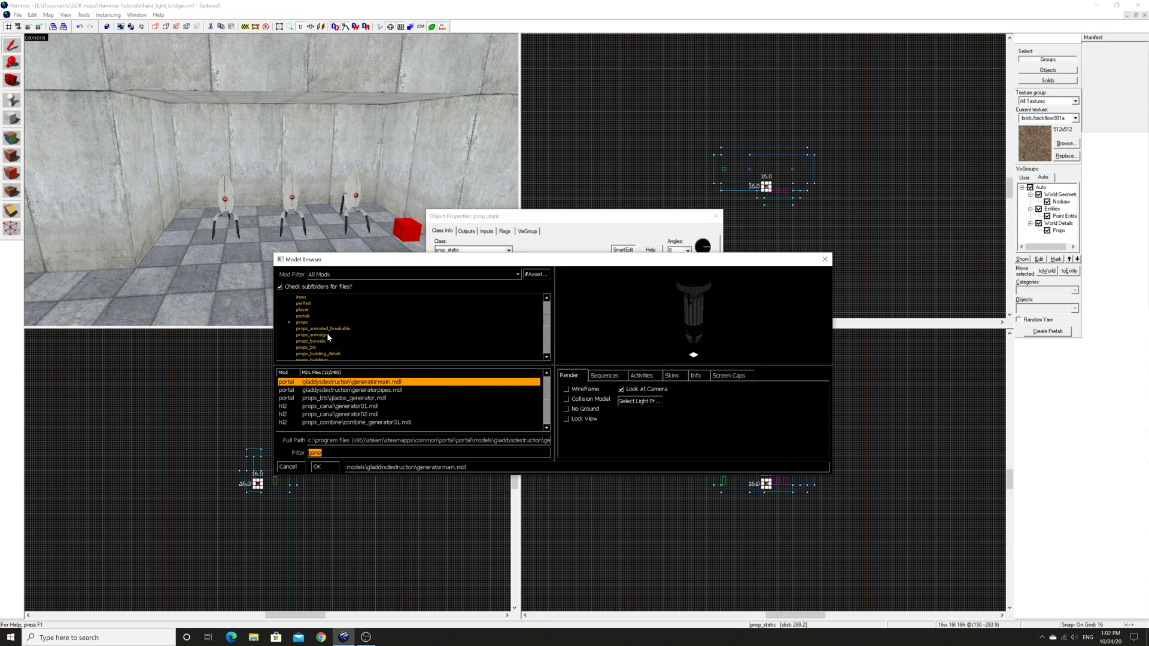
{"action": "left_click", "coordinate": [307, 323]}
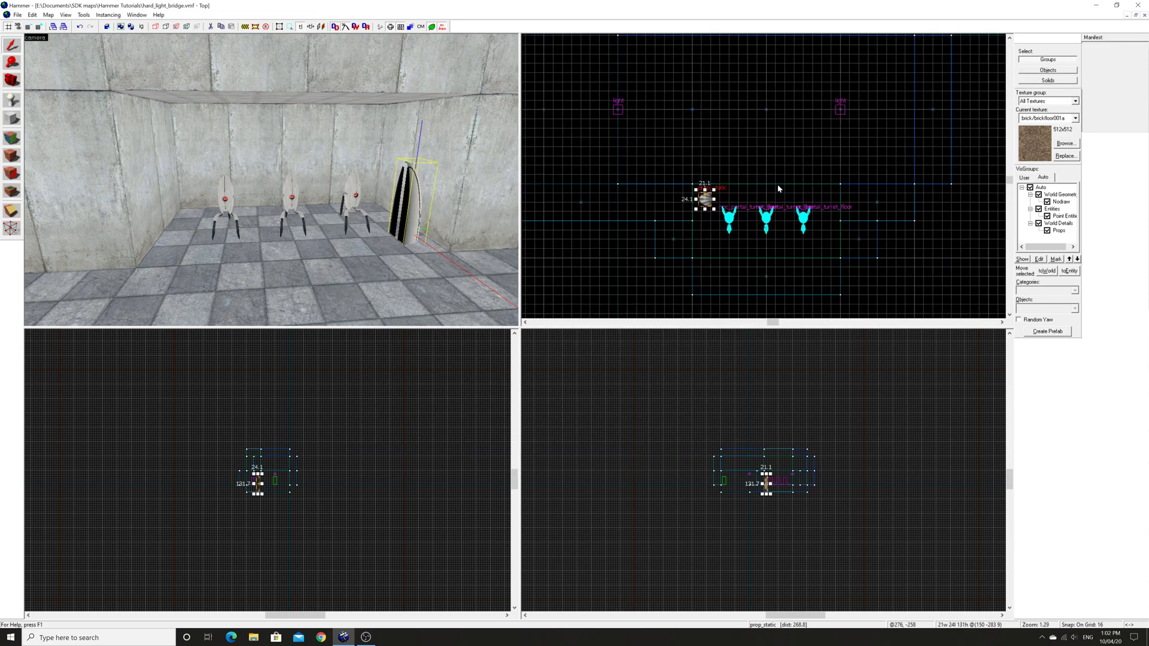
Move the emitter prop to the opposite side of the alcove opening and raise it to fit between floor and ceiling, using grid size 8.
{"action": "scroll", "coordinate": [780, 188], "scroll_direction": "up", "scroll_amount": 3}
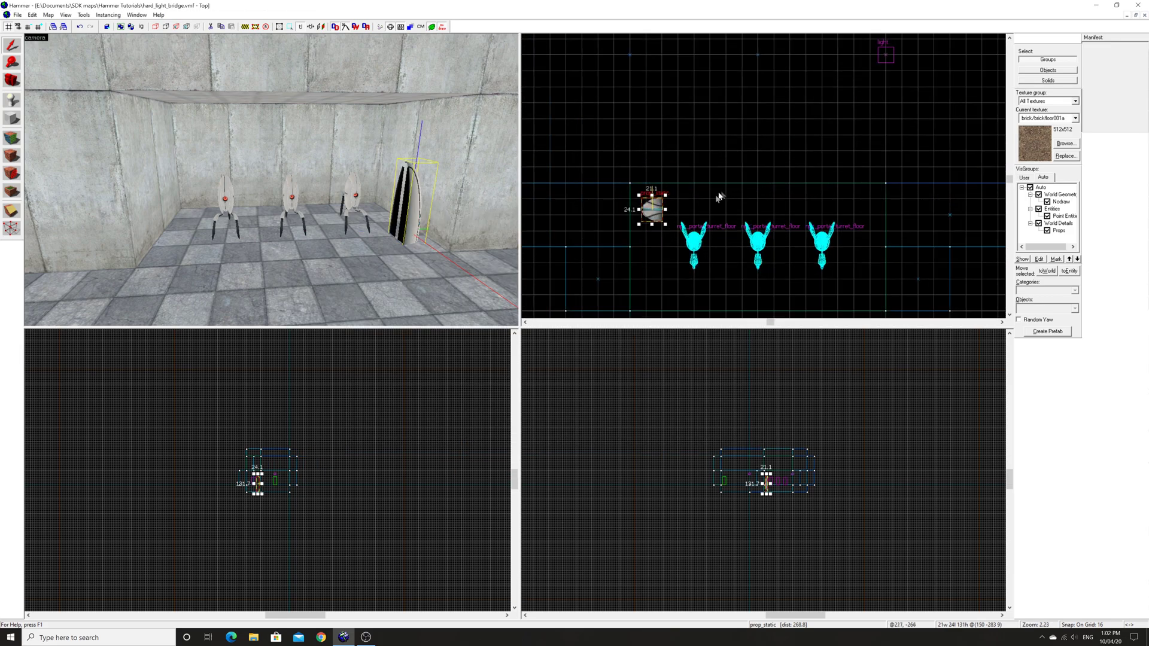
{"action": "left_click_drag", "start_coordinate": [657, 212], "coordinate": [887, 205], "text": "shift"}
{"action": "key", "text": "["}
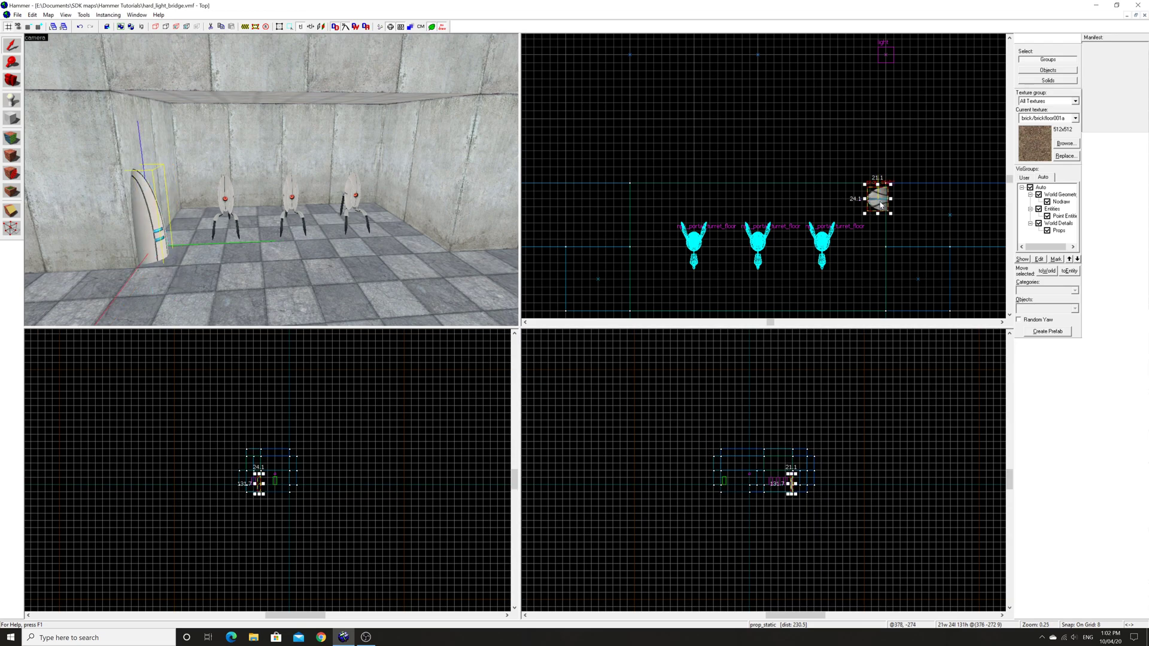
{"action": "scroll", "coordinate": [252, 471], "scroll_direction": "up", "scroll_amount": 12}
{"action": "left_click_drag", "start_coordinate": [318, 517], "coordinate": [317, 465]}
{"action": "key", "text": "z"}
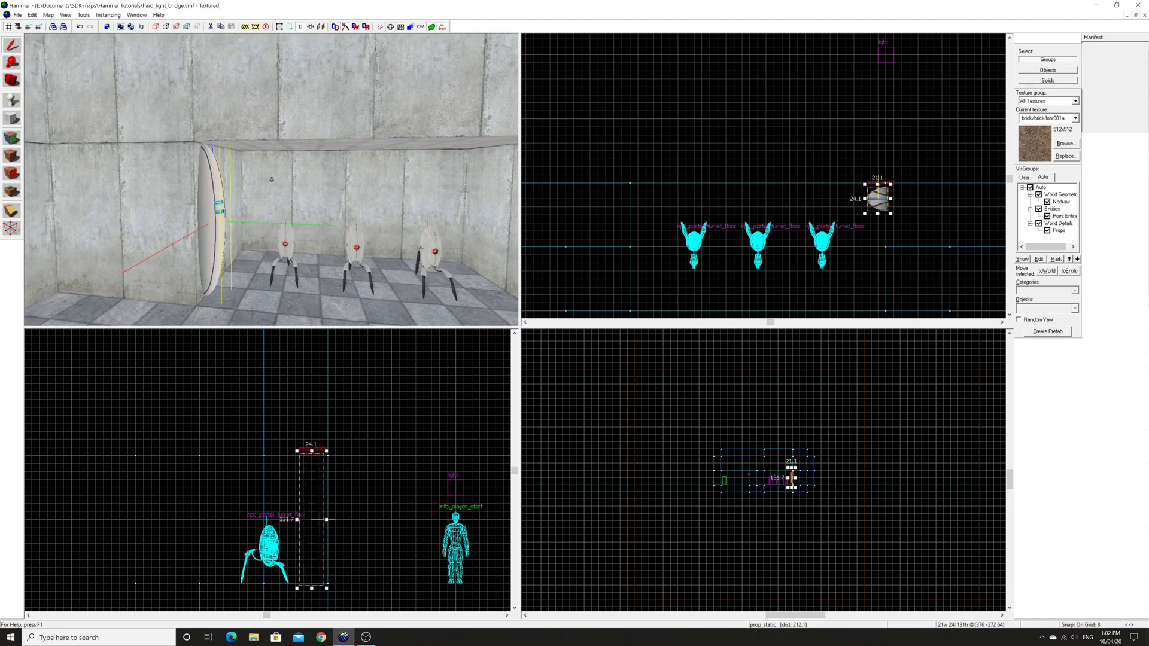
{"action": "key", "text": "Escape"}
{"action": "key", "text": "w"}
{"action": "key", "text": "s"}
{"action": "key", "text": "z"}
{"action": "left_click", "coordinate": [171, 182]}
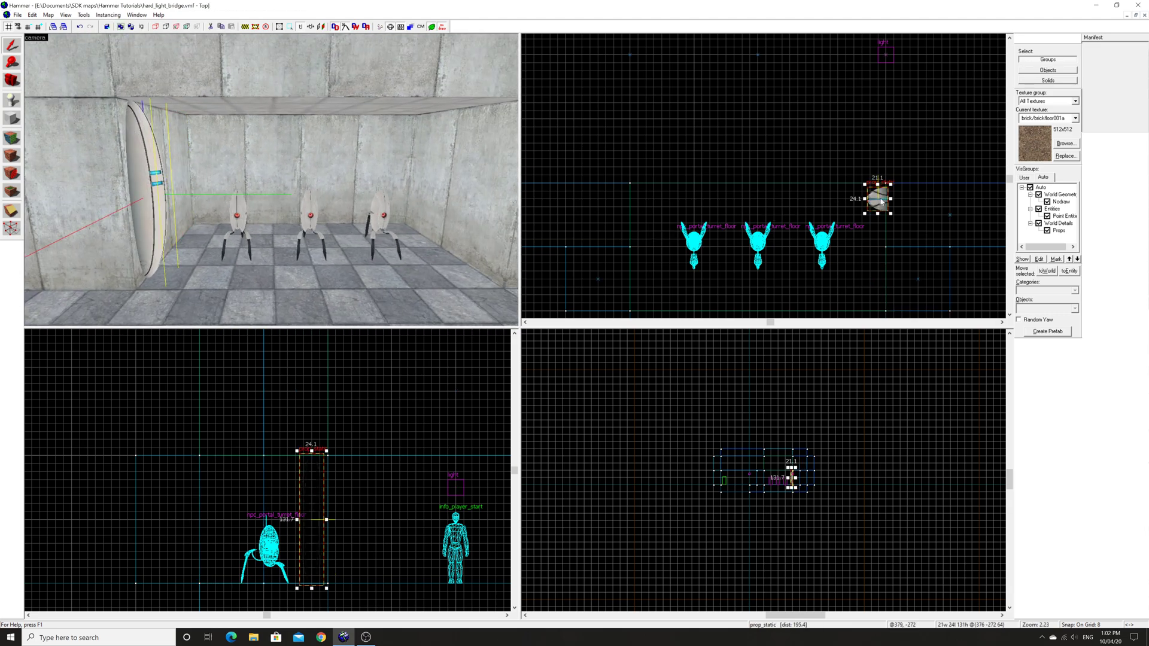
Copy the emitter prop to the other side of the alcove opening and rotate the copy 180 degrees to face the original.
{"action": "left_click_drag", "start_coordinate": [879, 203], "coordinate": [640, 205], "text": "shift"}
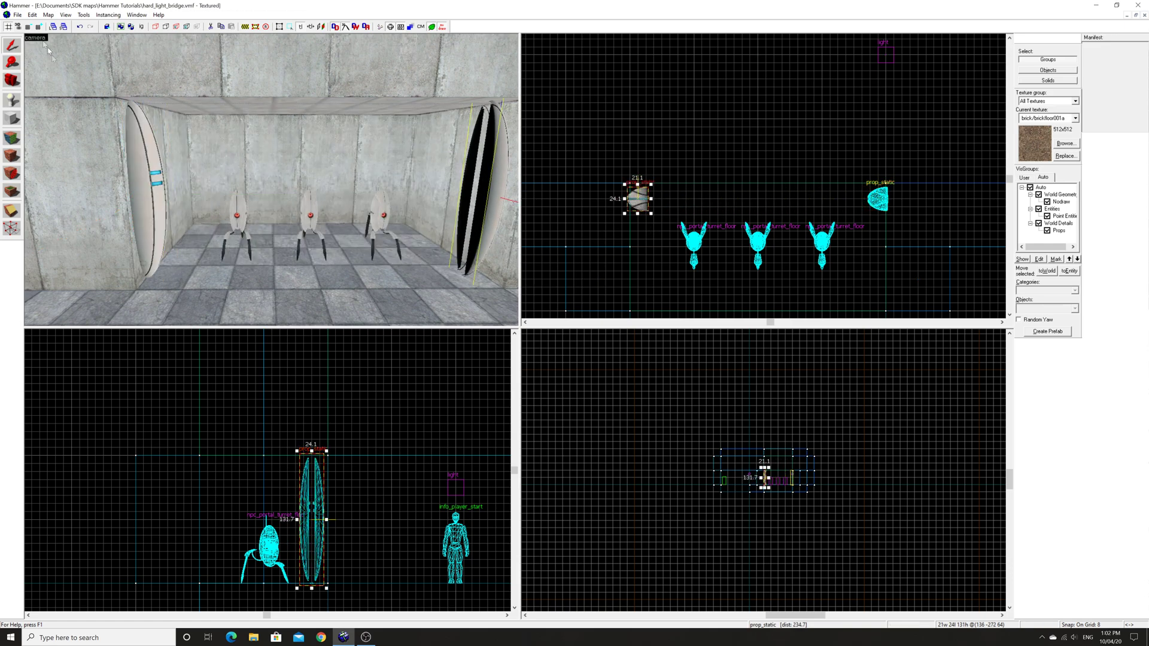
{"action": "left_click", "coordinate": [84, 14]}
{"action": "left_click", "coordinate": [107, 142]}
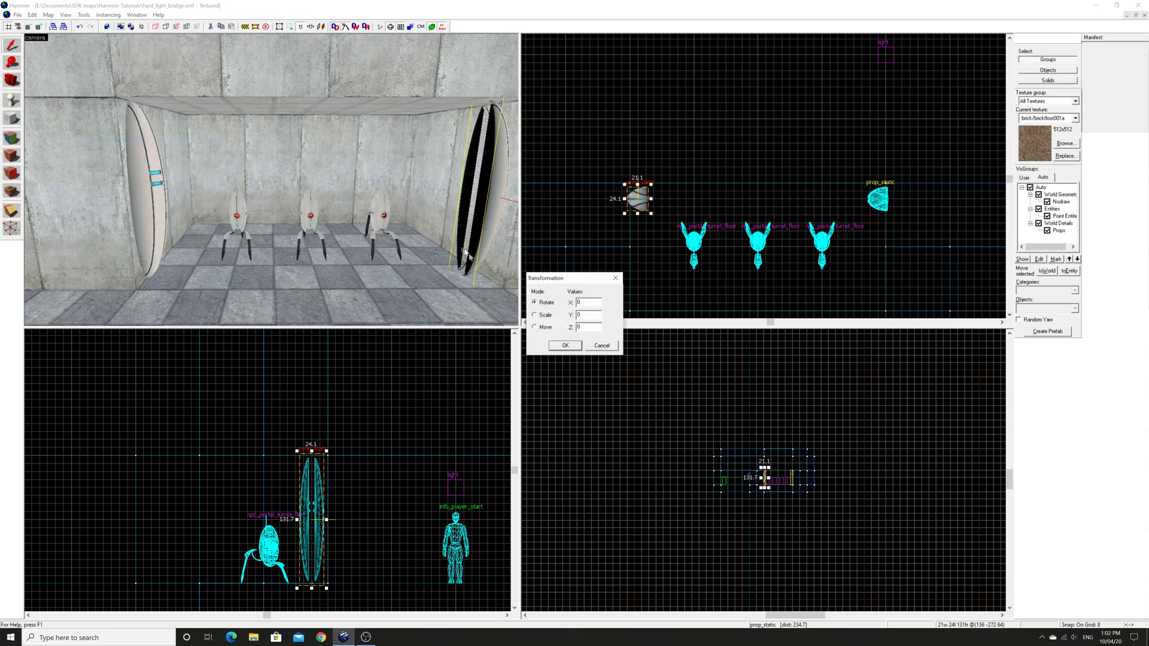
{"action": "type", "text": "180"}
{"action": "key", "text": "Return"}
{"action": "key", "text": "Escape"}
{"action": "key", "text": "z"}
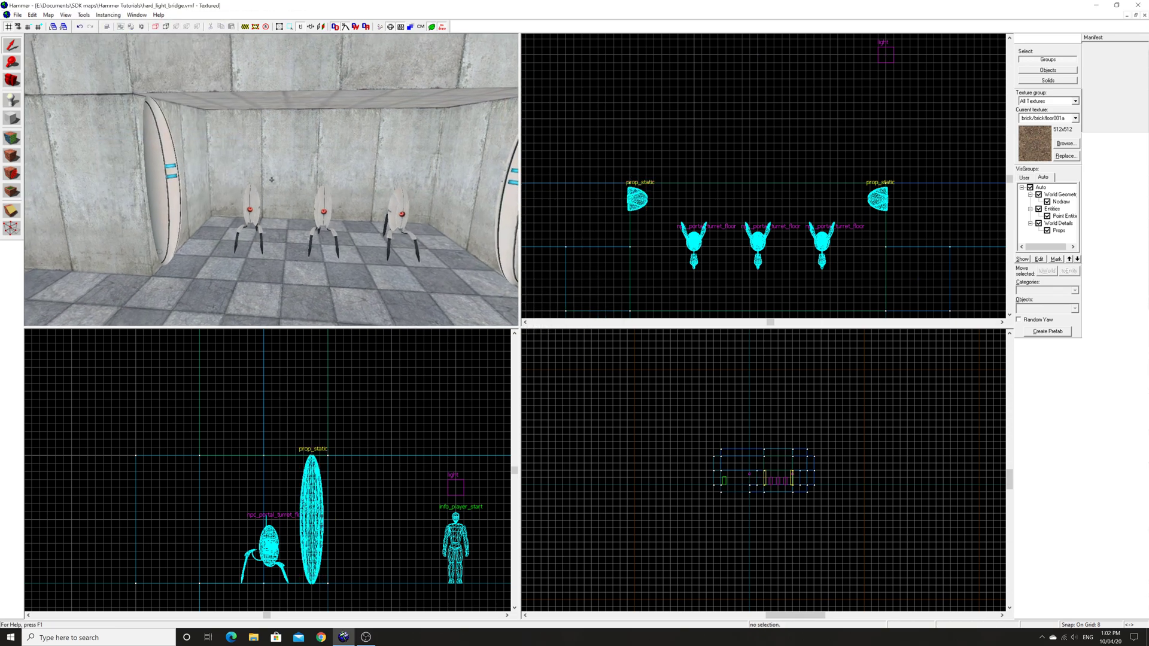
{"action": "key", "text": "s"}
{"action": "key", "text": "d"}
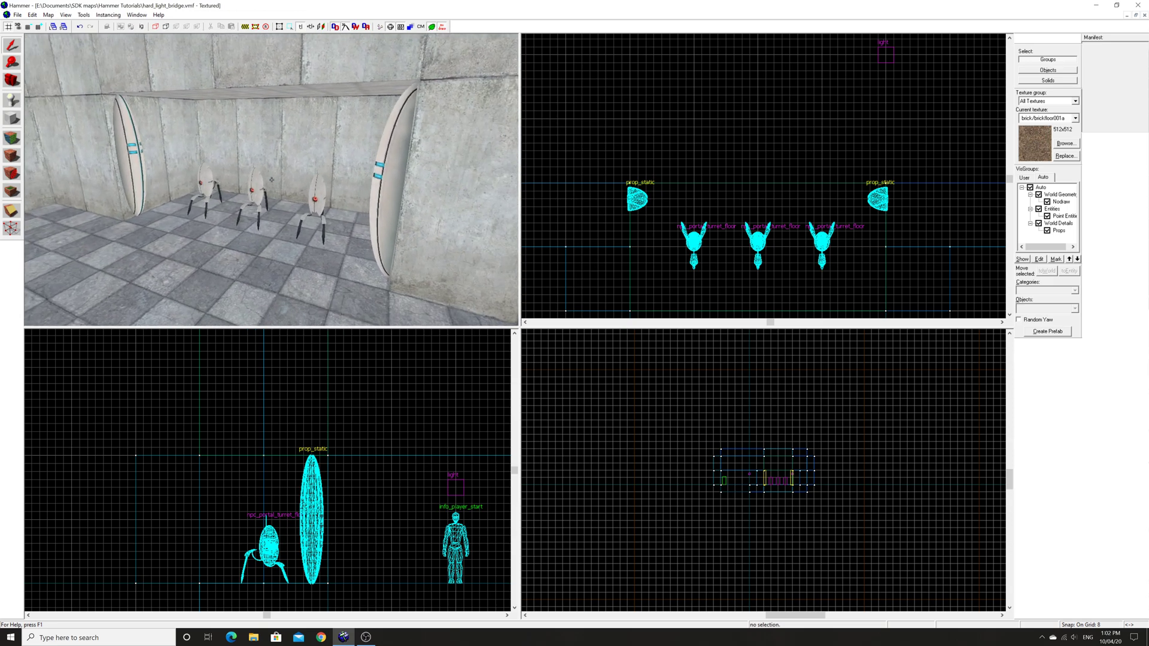
{"action": "key", "text": "w"}
{"action": "key", "text": "a"}
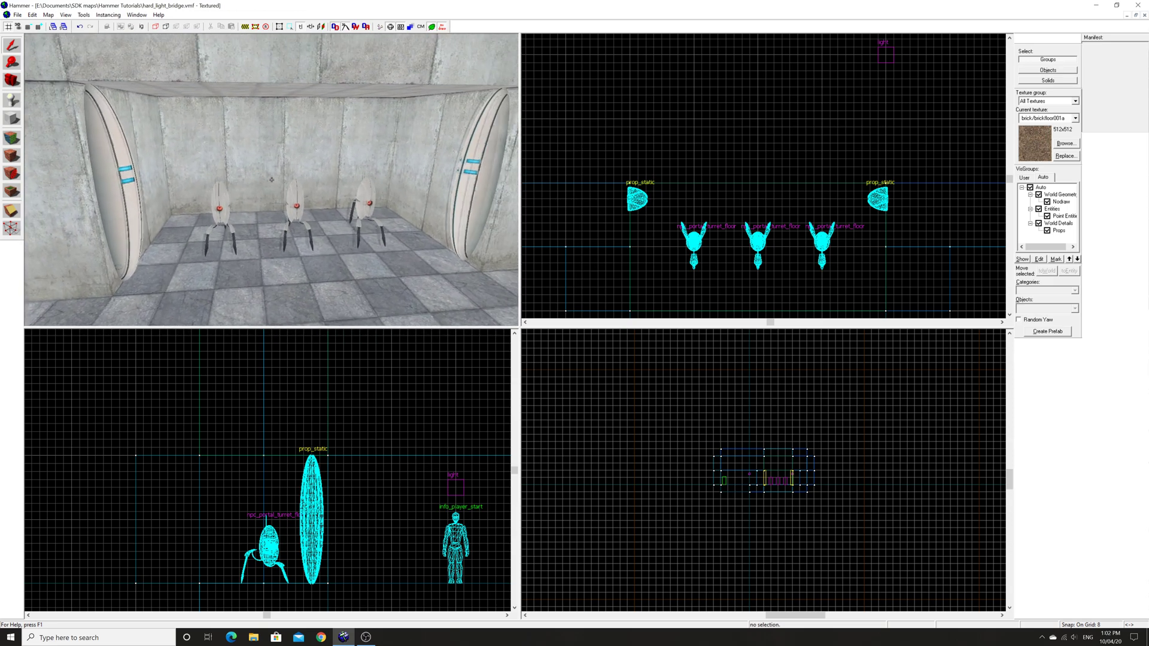
{"action": "key", "text": "z"}
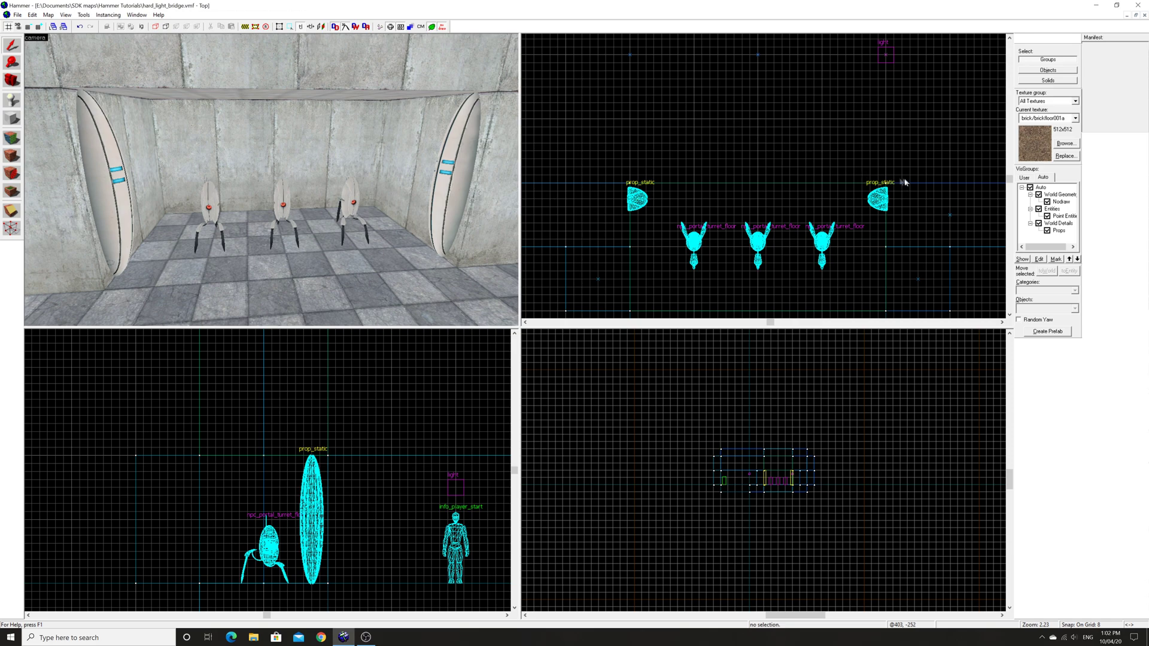
Find the invisible tool texture with the filter "inv" and make tools/toolsinvisible the current texture.
{"action": "left_click", "coordinate": [1066, 143]}
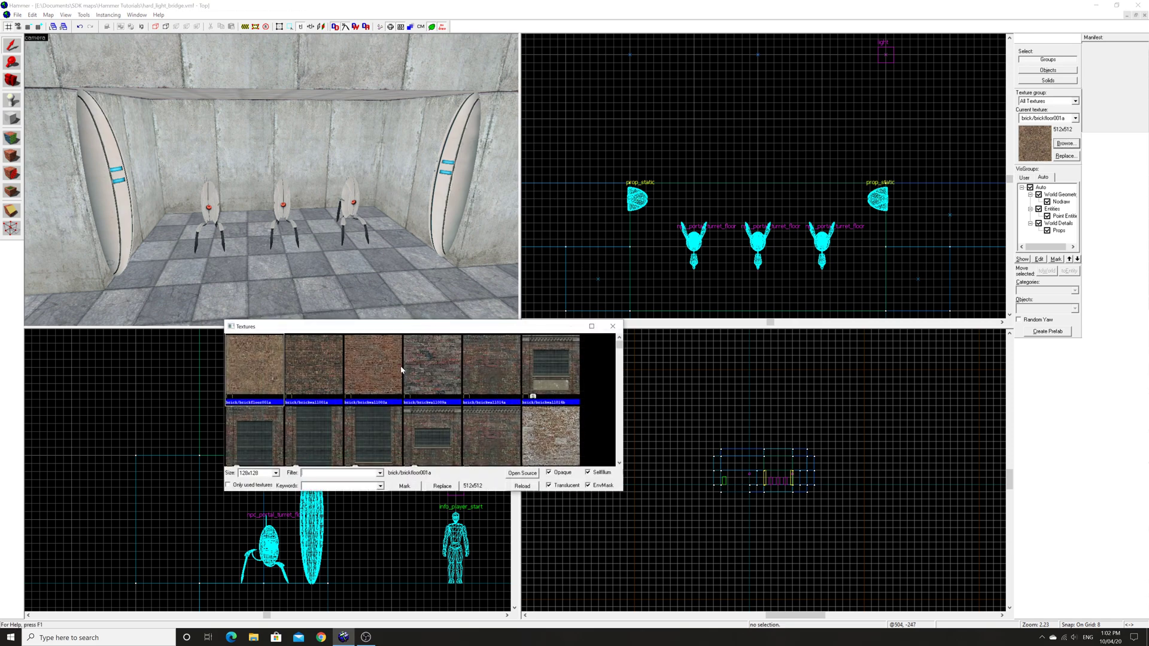
{"action": "type", "text": "inv"}
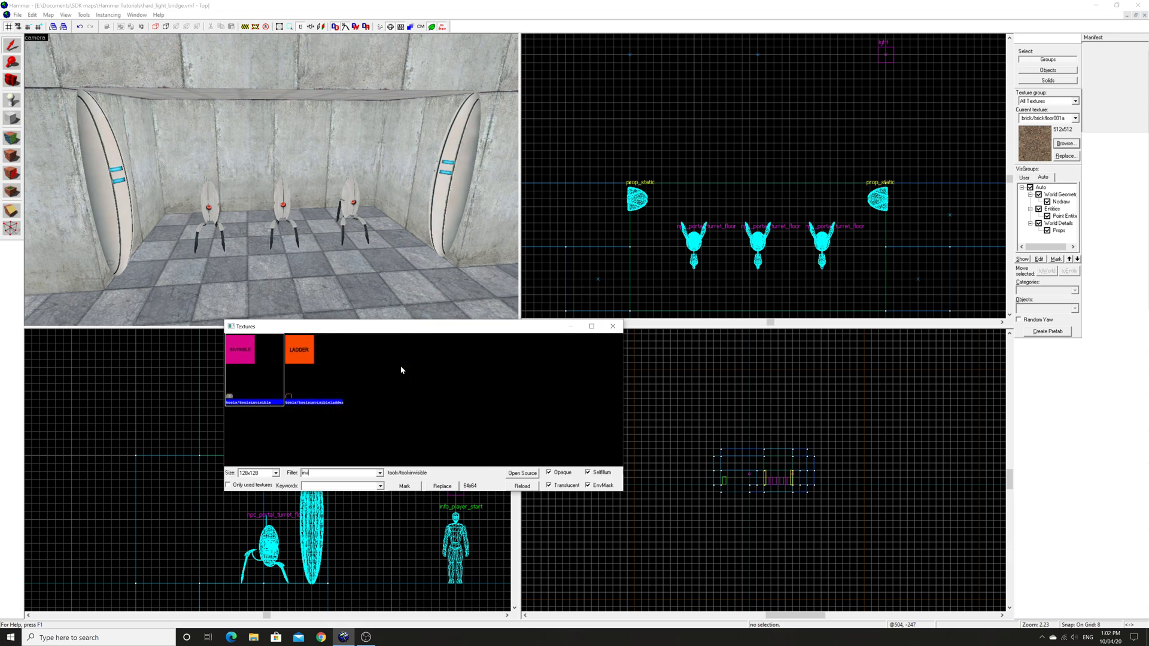
{"action": "double_click", "coordinate": [244, 362]}
Outline a block 256 units wide, 8 units deep and 128 units high between the two emitter props.
{"action": "left_click", "coordinate": [11, 119]}
{"action": "scroll", "coordinate": [630, 200], "scroll_direction": "up", "scroll_amount": 3}
{"action": "left_click_drag", "start_coordinate": [627, 188], "coordinate": [951, 201]}
{"action": "key", "text": "Right"}
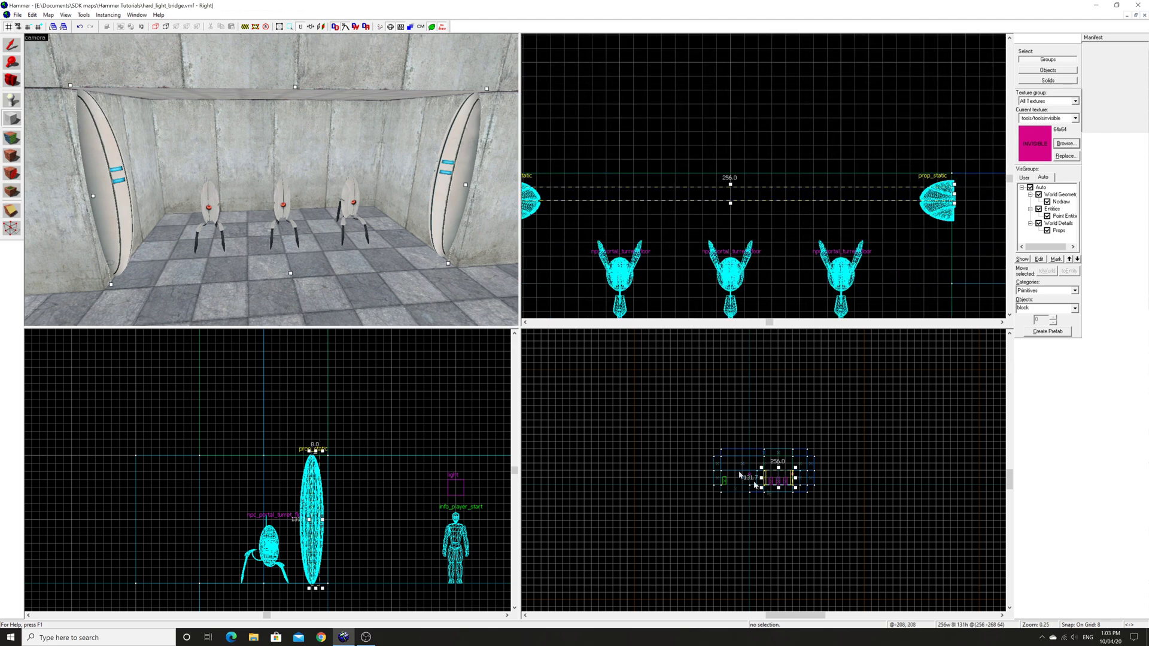
{"action": "scroll", "coordinate": [768, 469], "scroll_direction": "up", "scroll_amount": 8}
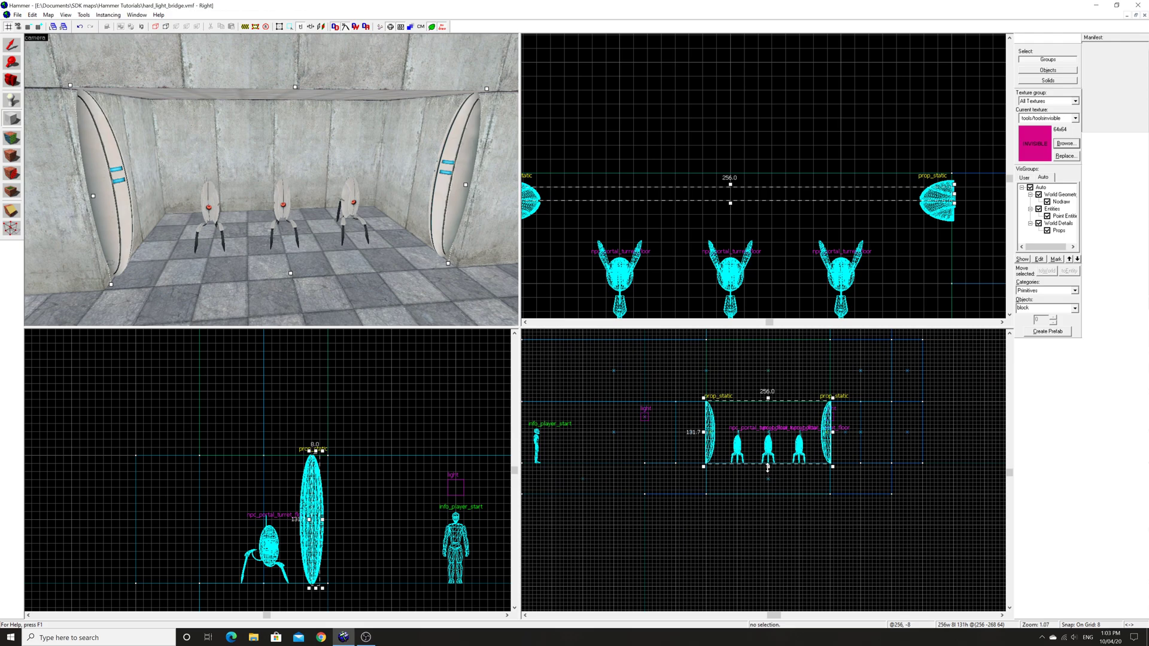
{"action": "left_click_drag", "start_coordinate": [768, 469], "coordinate": [768, 467]}
{"action": "left_click_drag", "start_coordinate": [768, 396], "coordinate": [768, 397]}
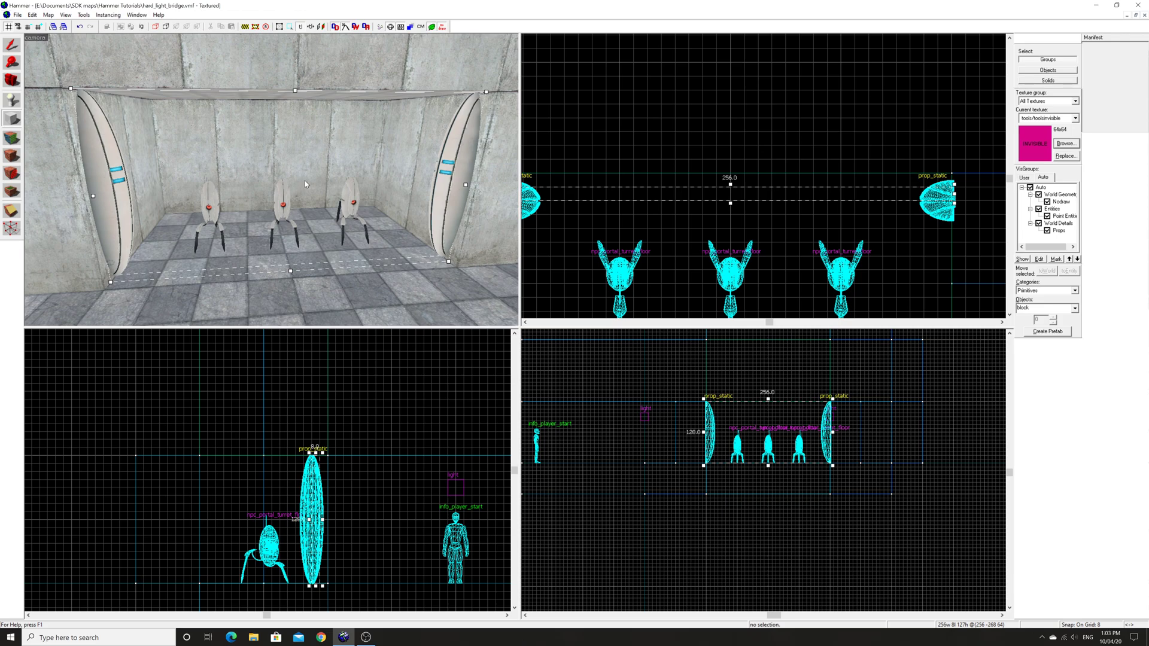
Thin the block outline to 1 unit deep along the emitters' centre line and create the invisible brush.
{"action": "key", "text": "z"}
{"action": "key", "text": "d"}
{"action": "key", "text": "z"}
{"action": "left_click_drag", "start_coordinate": [730, 185], "coordinate": [731, 201]}
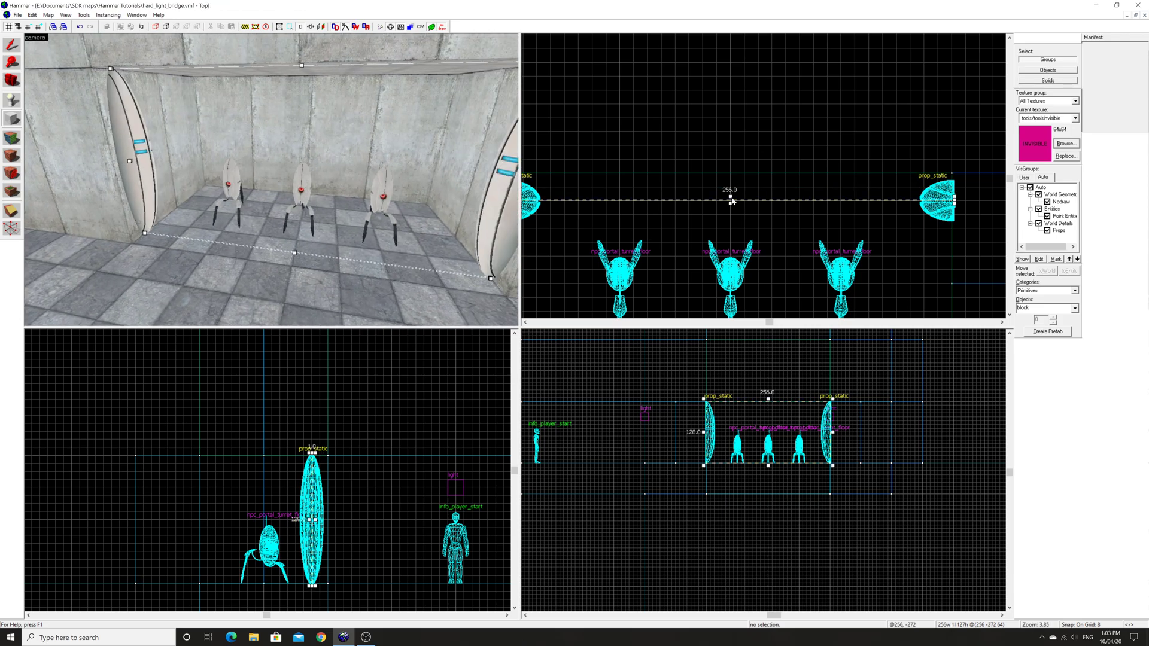
{"action": "scroll", "coordinate": [732, 200], "scroll_direction": "down", "scroll_amount": 2}
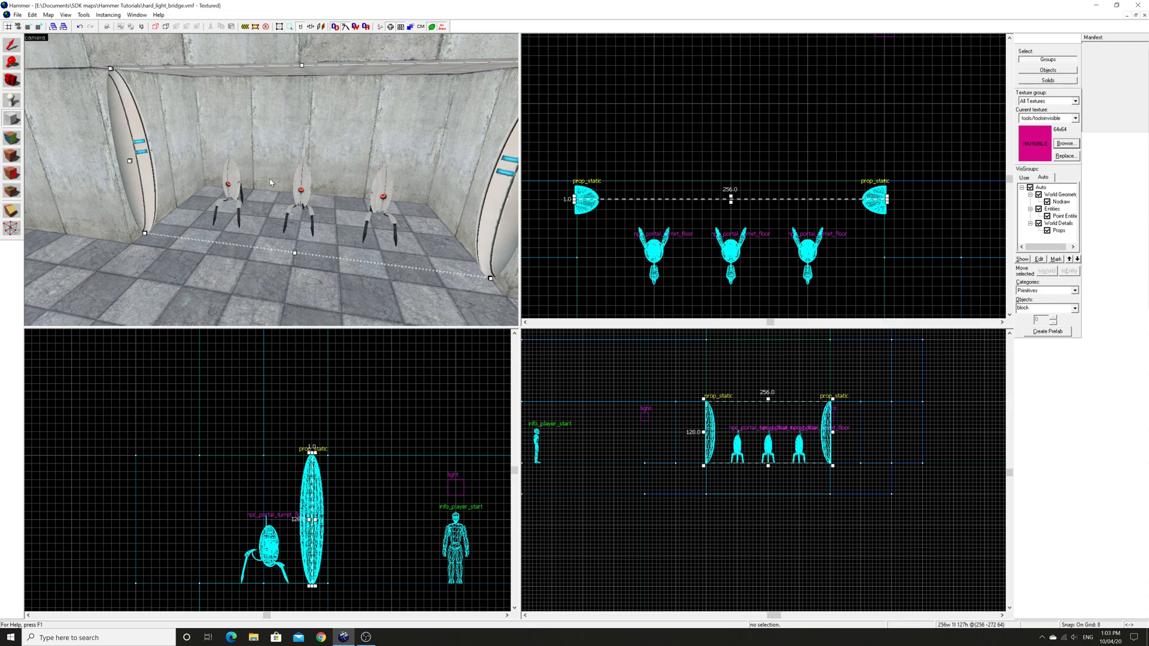
{"action": "key", "text": "Return"}
{"action": "key", "text": "shift+s"}
{"action": "key", "text": "Escape"}
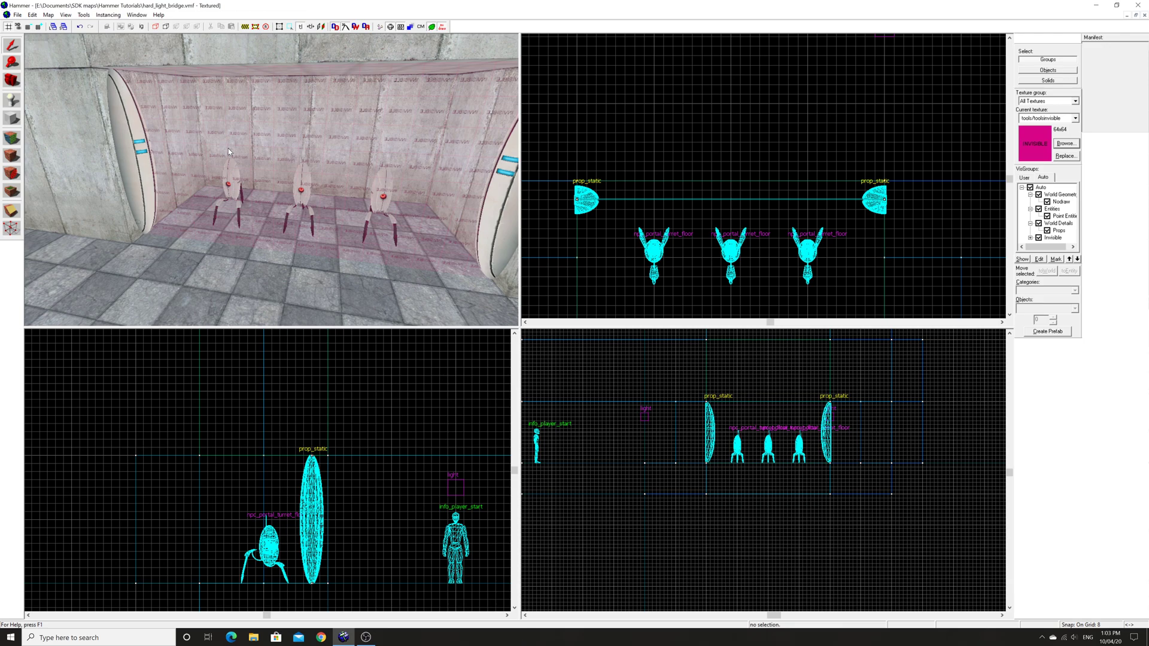
{"action": "left_click", "coordinate": [299, 153]}
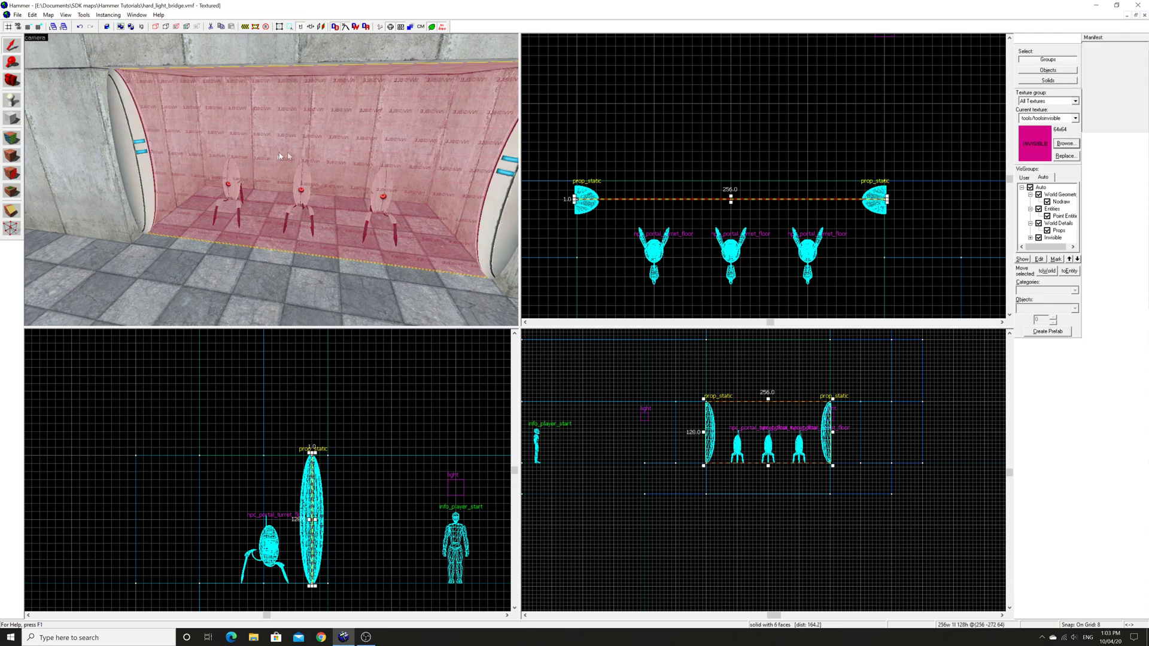
{"action": "key", "text": "Escape"}
{"action": "key", "text": "z"}
{"action": "key", "text": "a"}
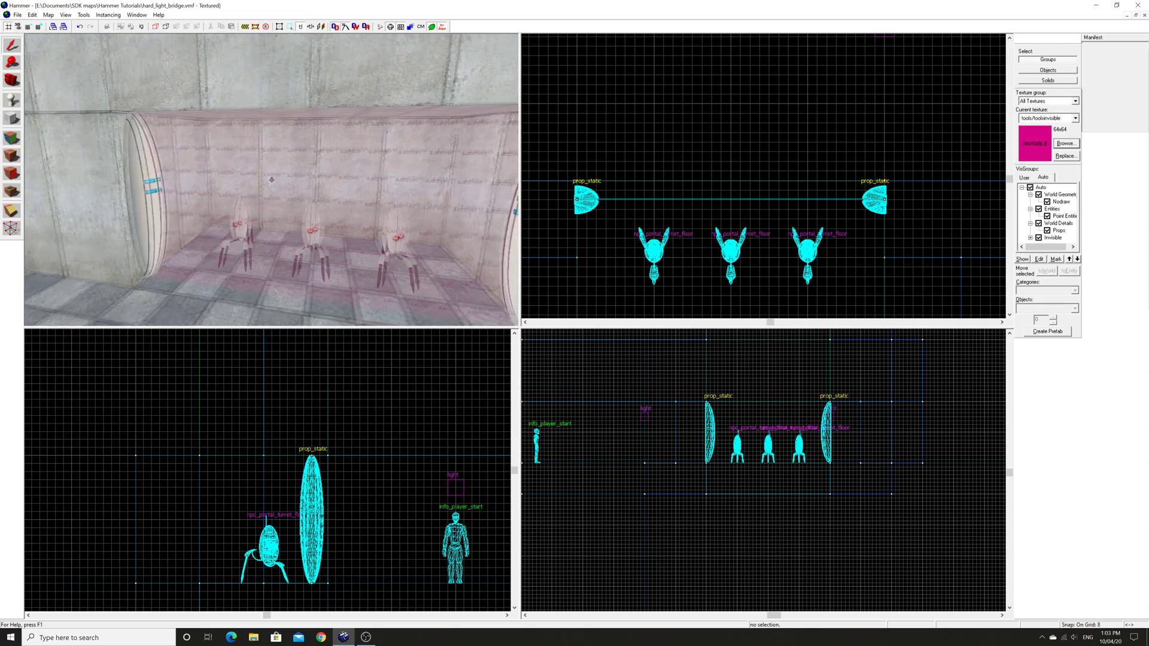
{"action": "key", "text": "z"}
{"action": "key", "text": "d"}
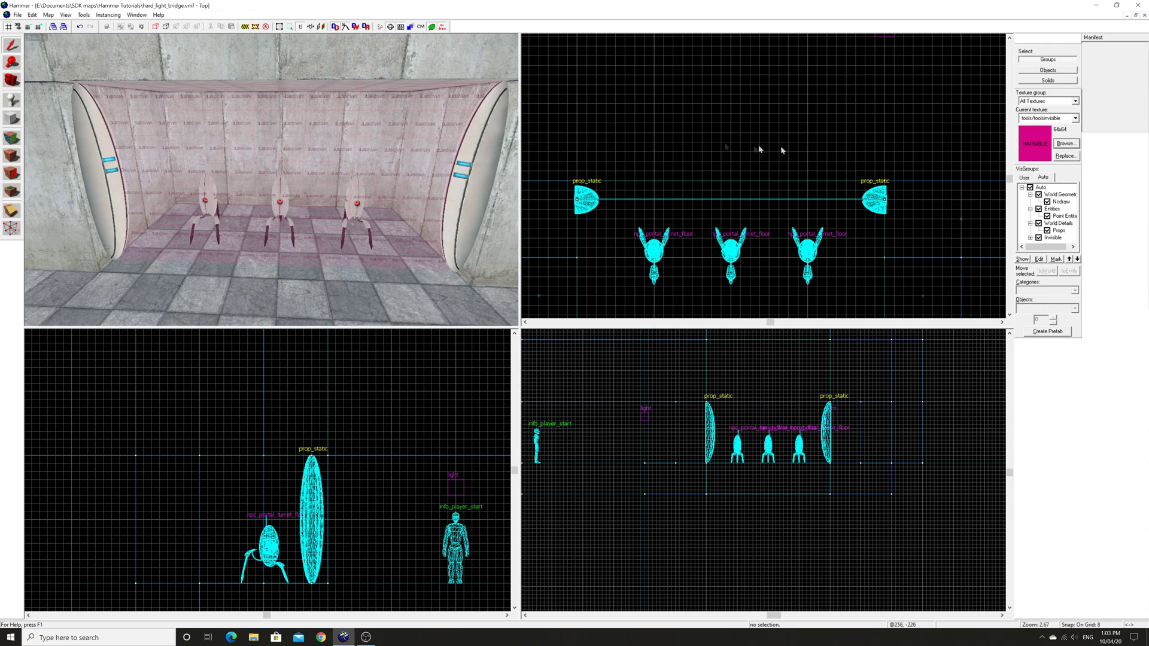
Create a tools/toolsnodraw block 256 units wide, 1 unit deep and 128 units high directly in line with the invisible brush between the emitters.
{"action": "left_click", "coordinate": [1066, 143]}
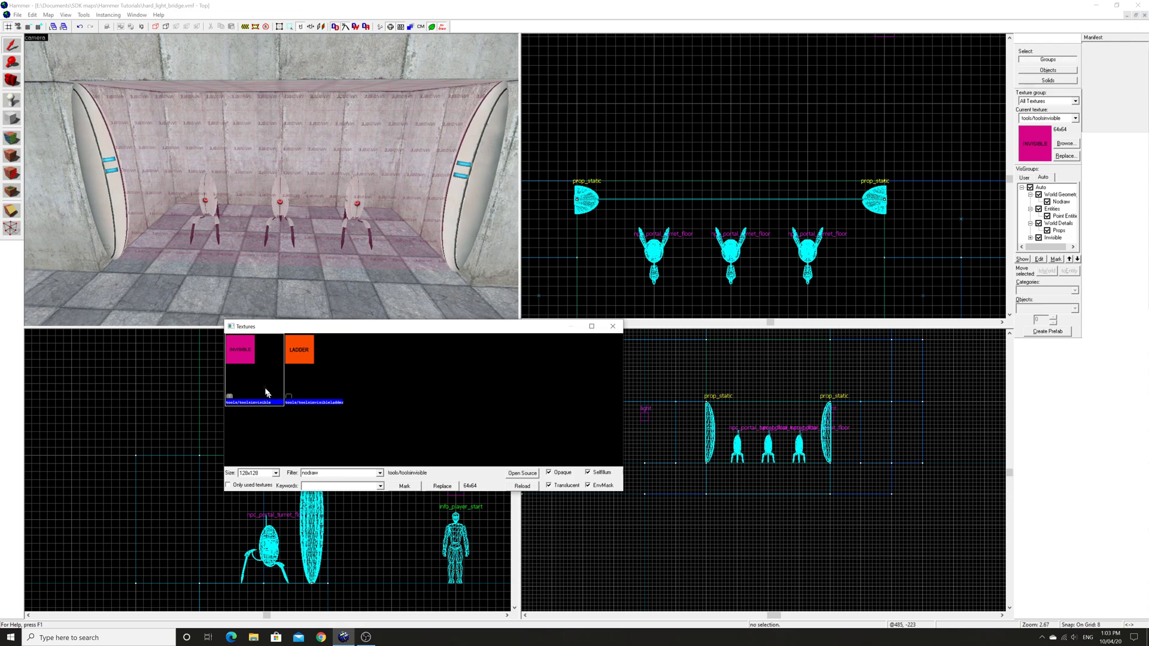
{"action": "double_click", "coordinate": [254, 368]}
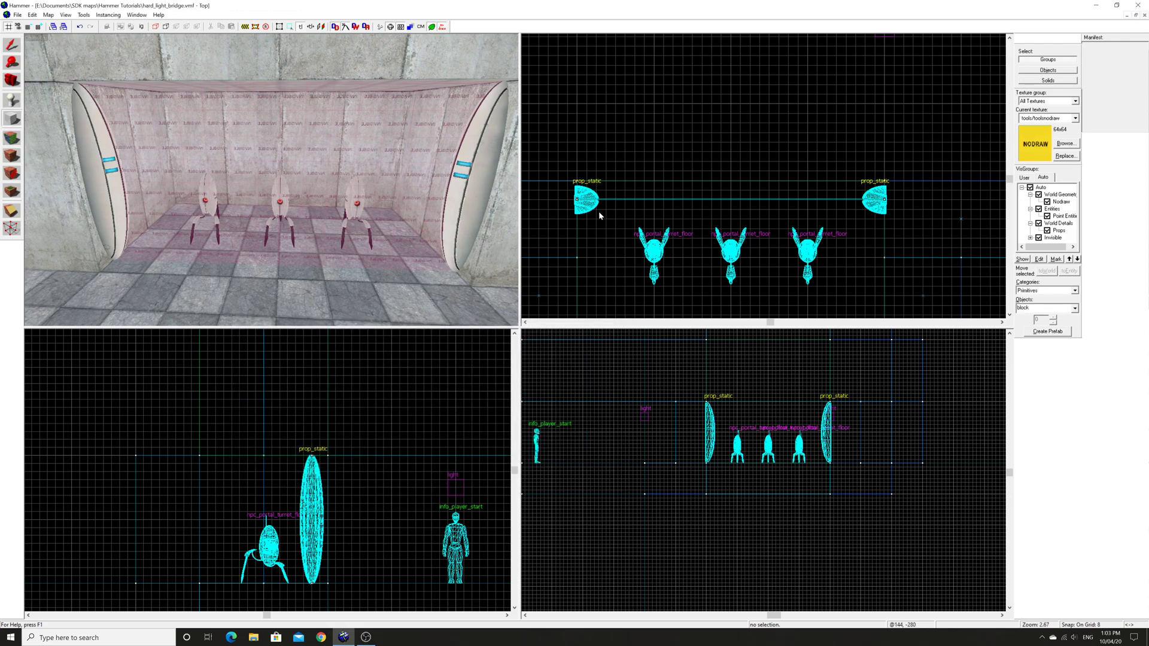
{"action": "left_click_drag", "start_coordinate": [577, 203], "coordinate": [886, 209]}
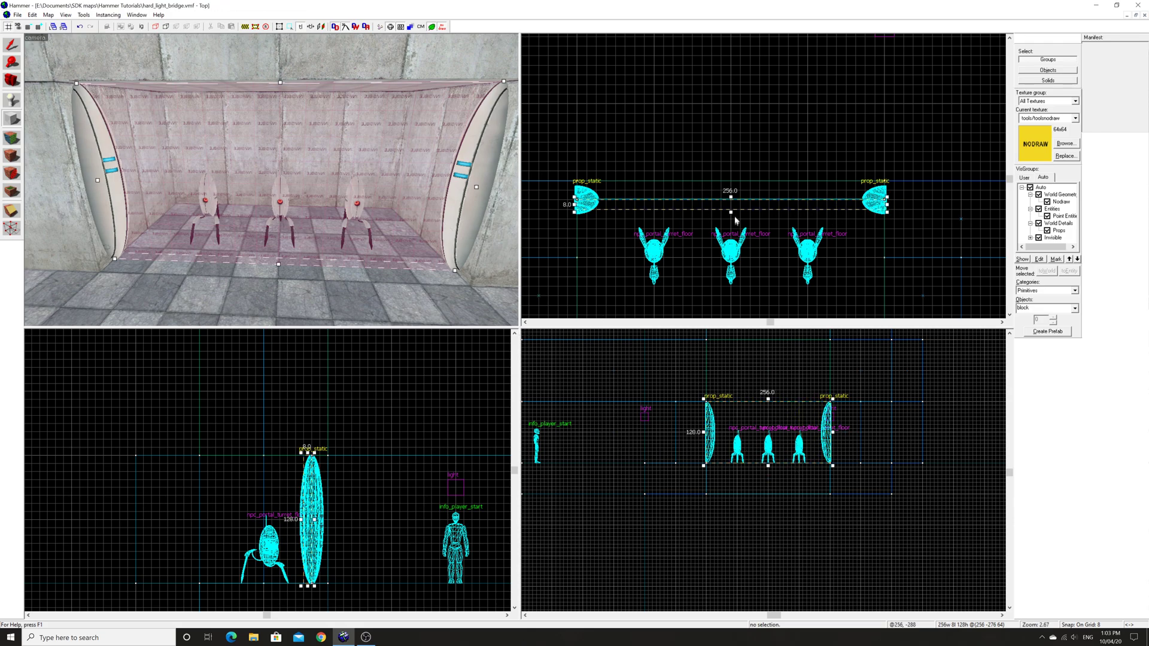
{"action": "left_click_drag", "start_coordinate": [730, 212], "coordinate": [731, 204]}
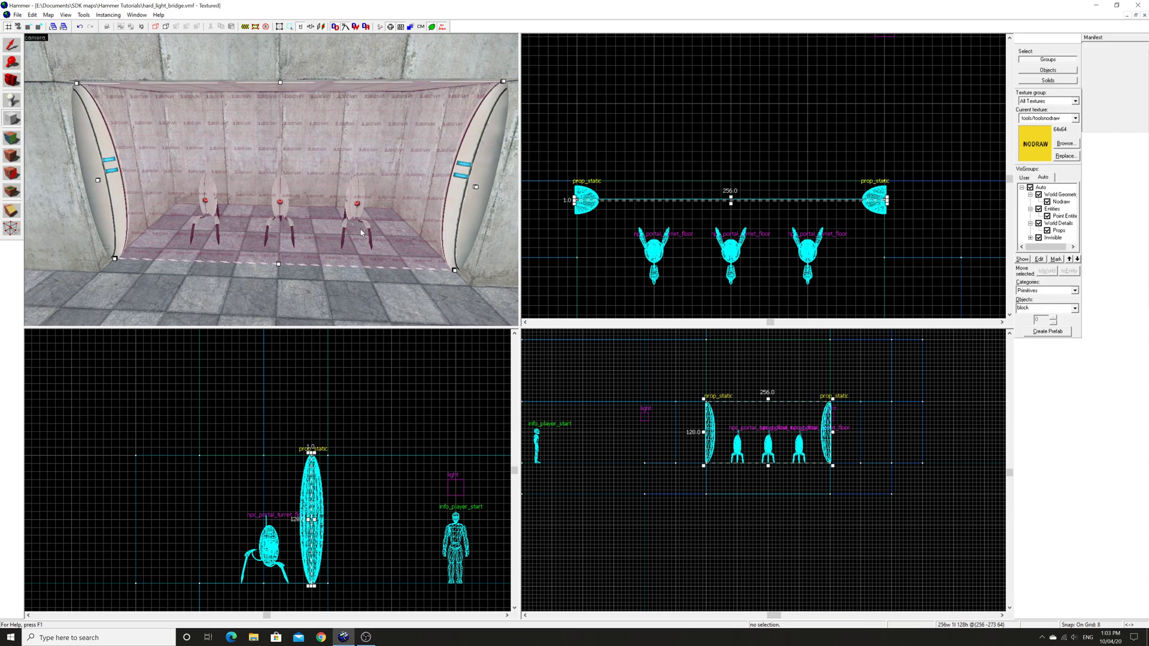
{"action": "key", "text": "Return"}
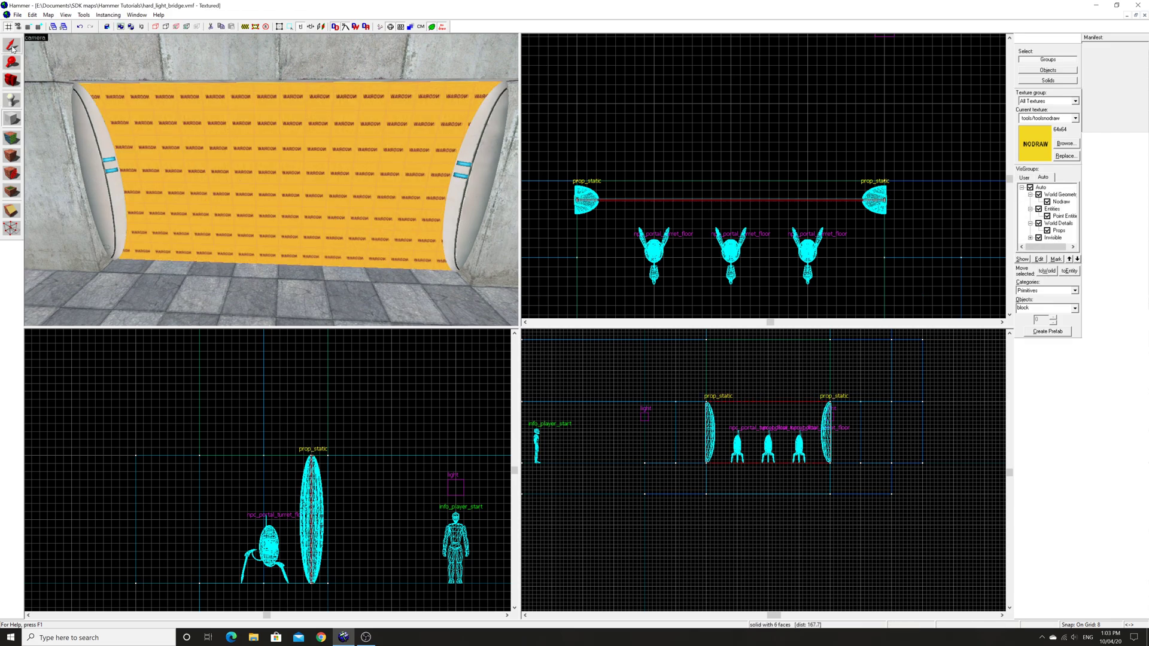
{"action": "key", "text": "Escape"}
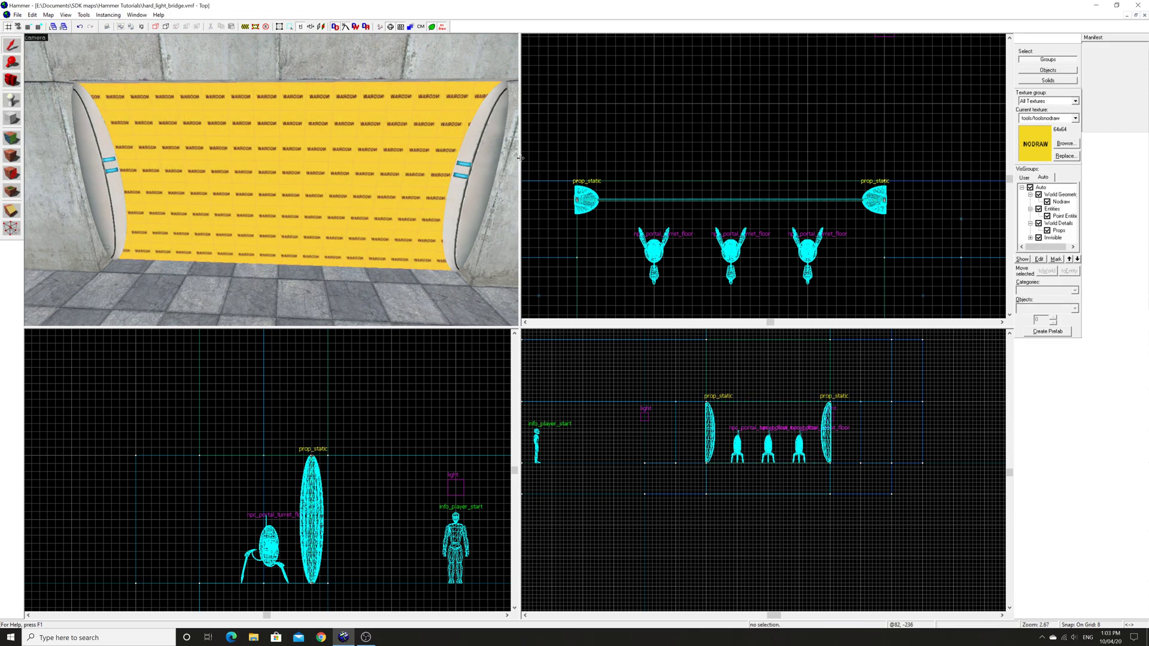
Hide the Invisible group in the automatic VisGroups.
{"action": "left_click", "coordinate": [1039, 238]}
{"action": "left_click", "coordinate": [1039, 238]}
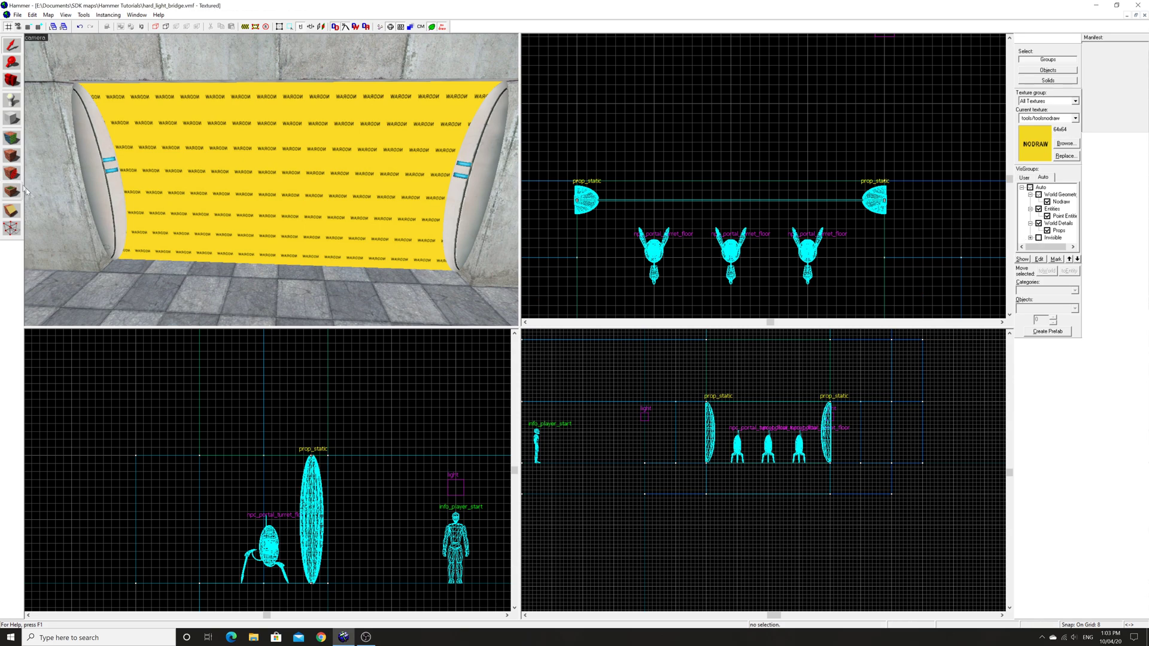
Choose the effects/blockfield texture for the front face of the nodraw brush between the emitters.
{"action": "left_click", "coordinate": [12, 139]}
{"action": "left_click", "coordinate": [259, 187]}
{"action": "left_click", "coordinate": [548, 349]}
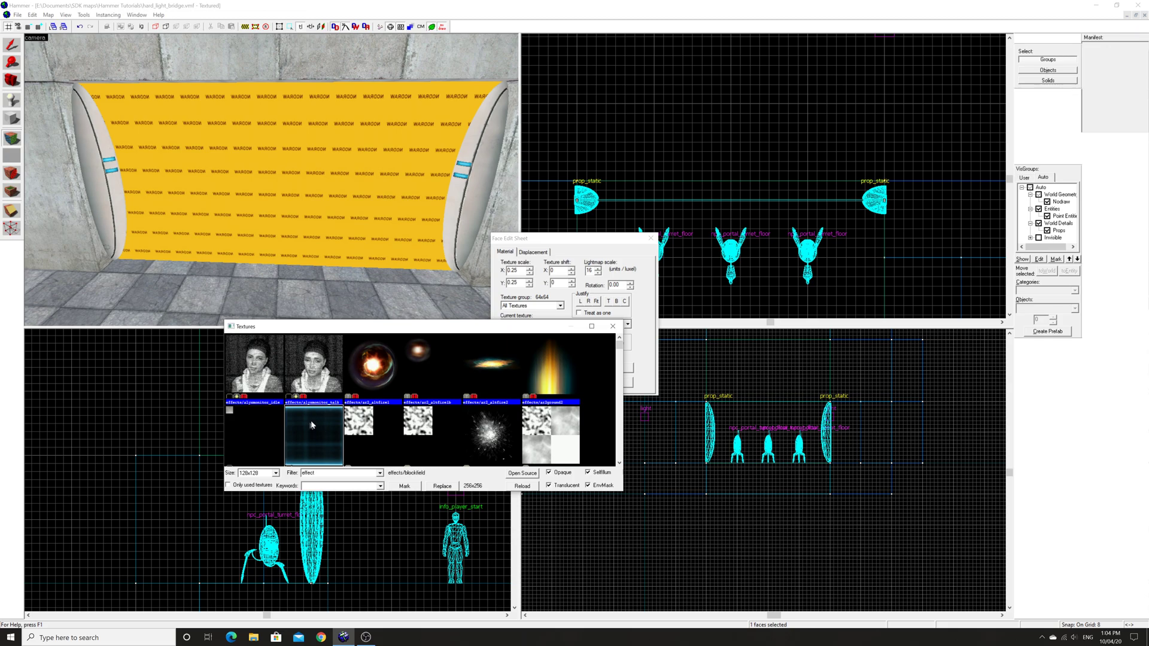
{"action": "double_click", "coordinate": [311, 425]}
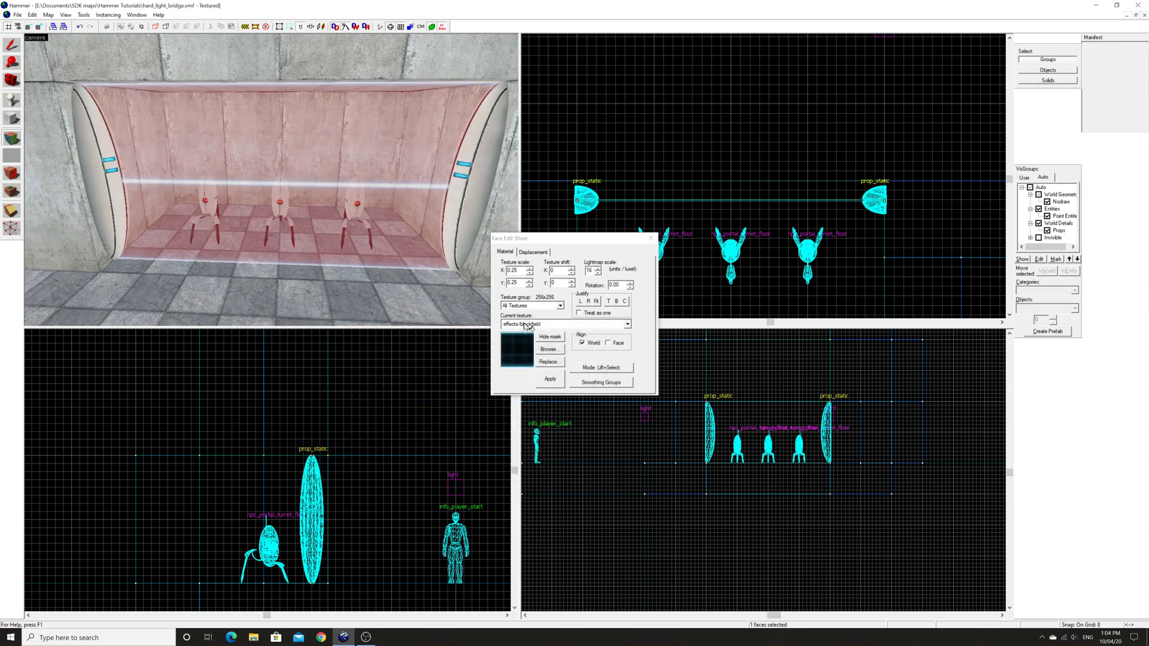
Set the front face's texture scale to 0.5 in both X and Y and apply it.
{"action": "left_click", "coordinate": [519, 272]}
{"action": "key", "text": "Left"}
{"action": "key", "text": "BackSpace"}
{"action": "key", "text": "BackSpace"}
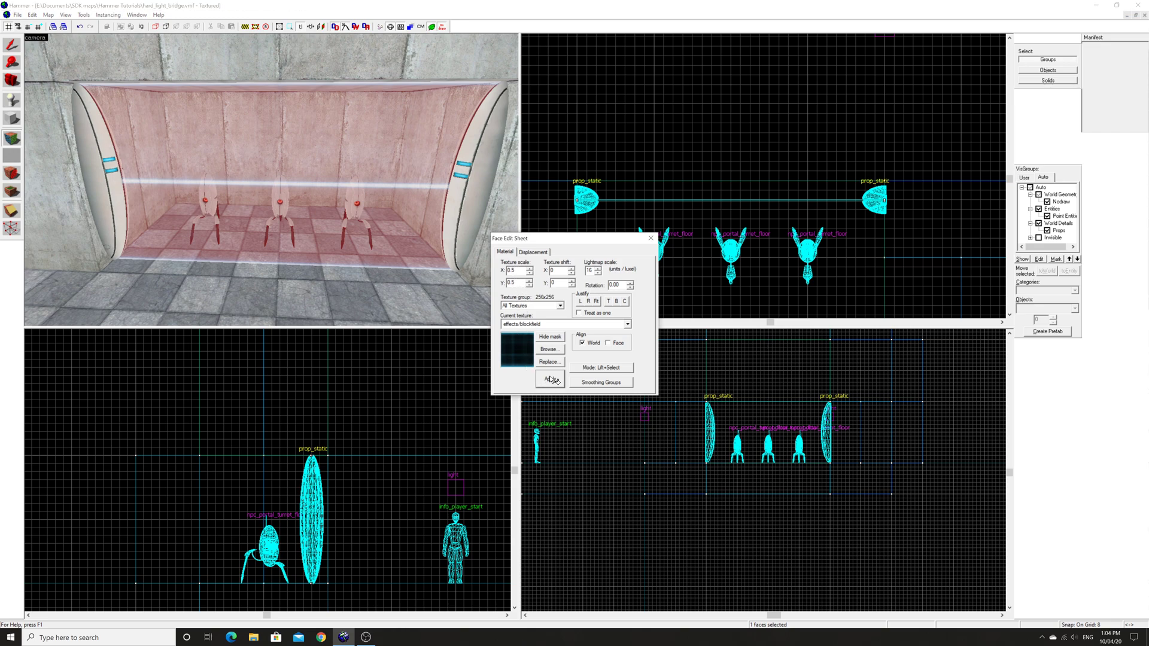
{"action": "left_click", "coordinate": [551, 379]}
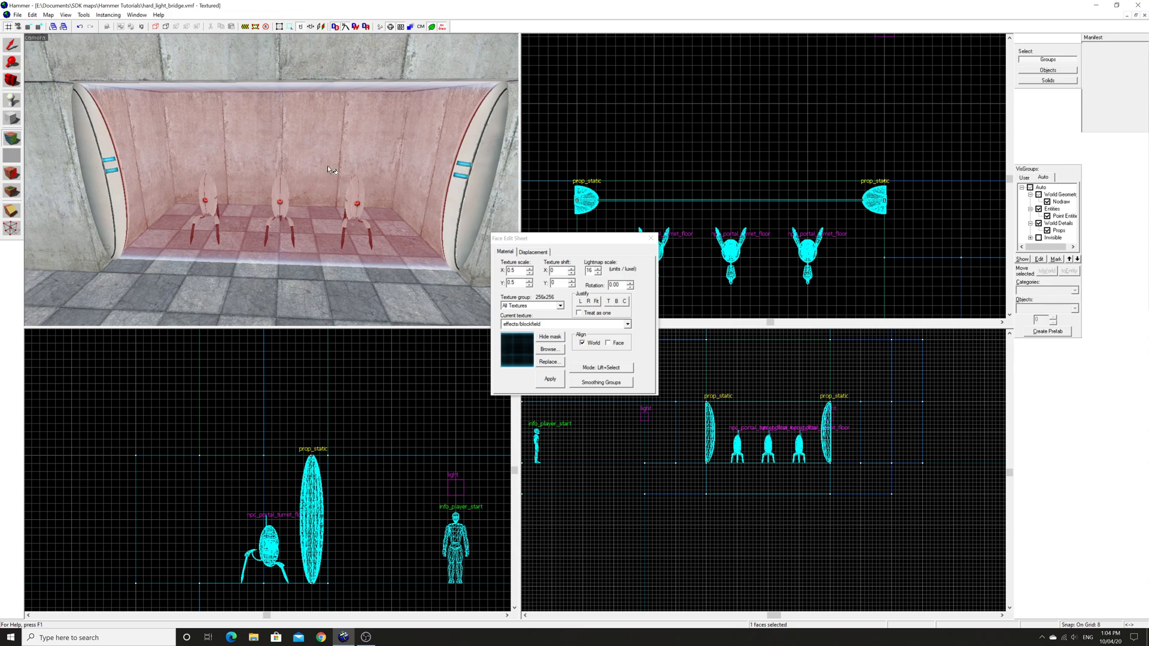
Apply the effects/blockfield texture to the back face of the nodraw brush as well and finish the face editing.
{"action": "key", "text": "z"}
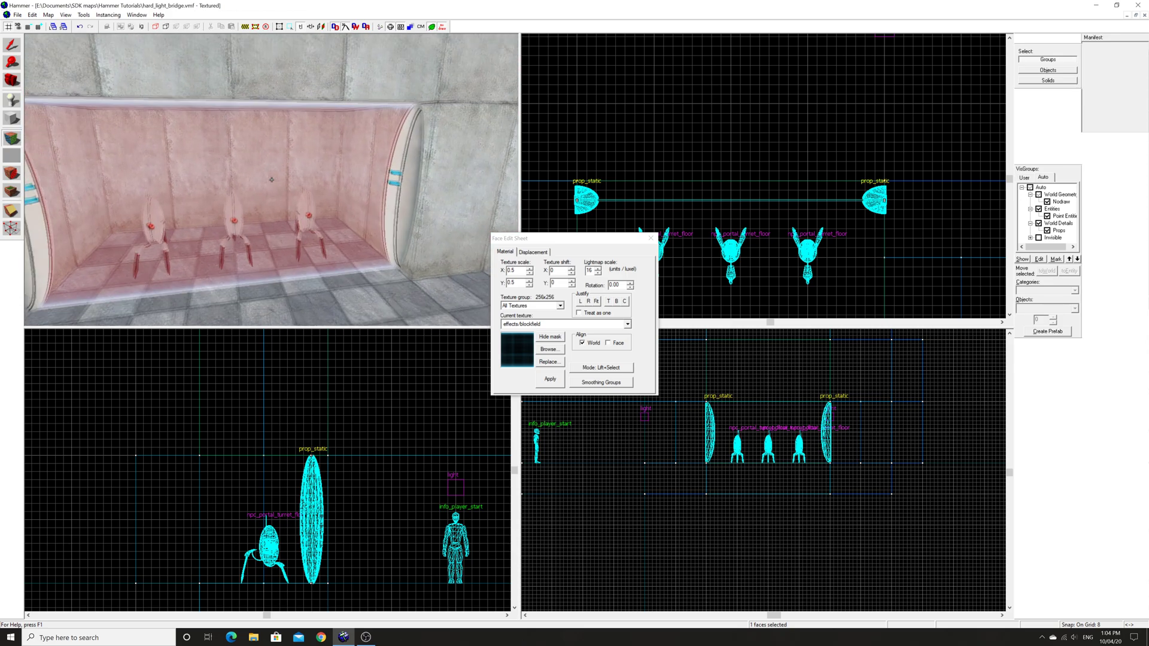
{"action": "key", "text": "z"}
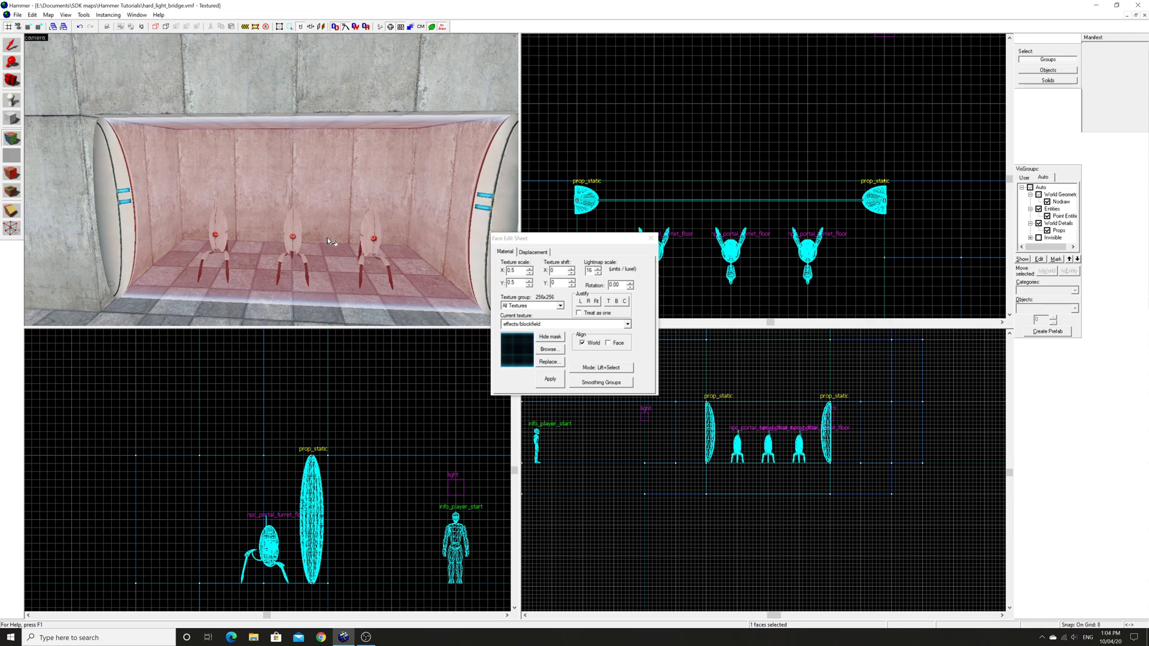
{"action": "key", "text": "z"}
{"action": "key", "text": "z"}
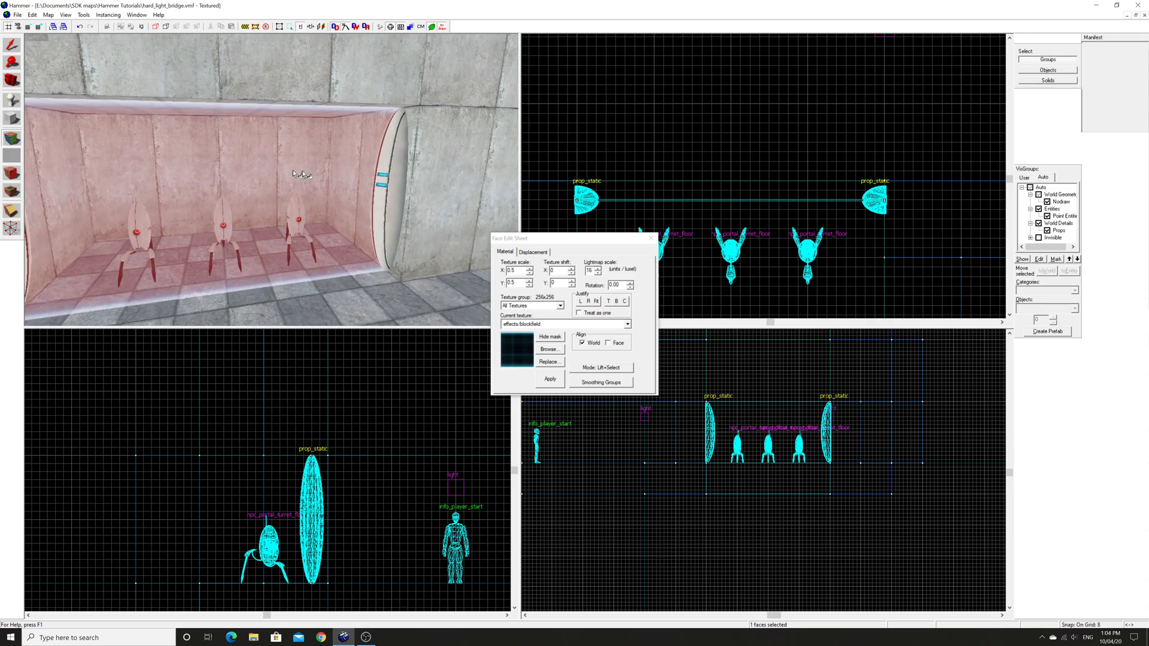
{"action": "key", "text": "z"}
{"action": "key", "text": "w"}
{"action": "key", "text": "z"}
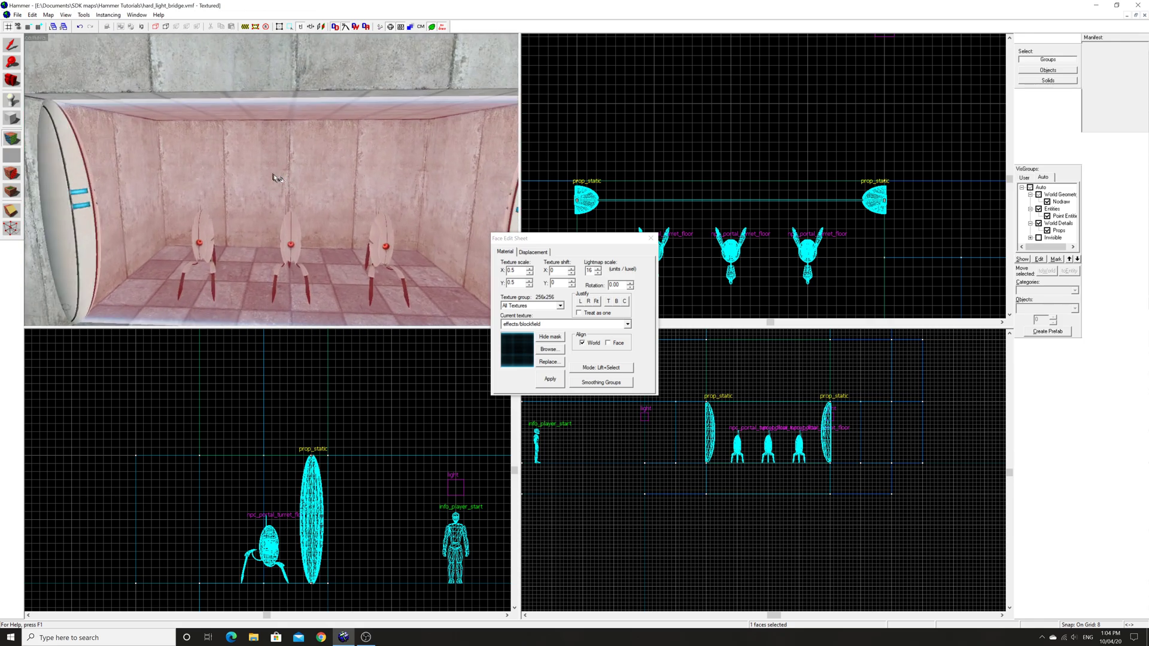
{"action": "key", "text": "z"}
{"action": "key", "text": "w"}
{"action": "key", "text": "Right"}
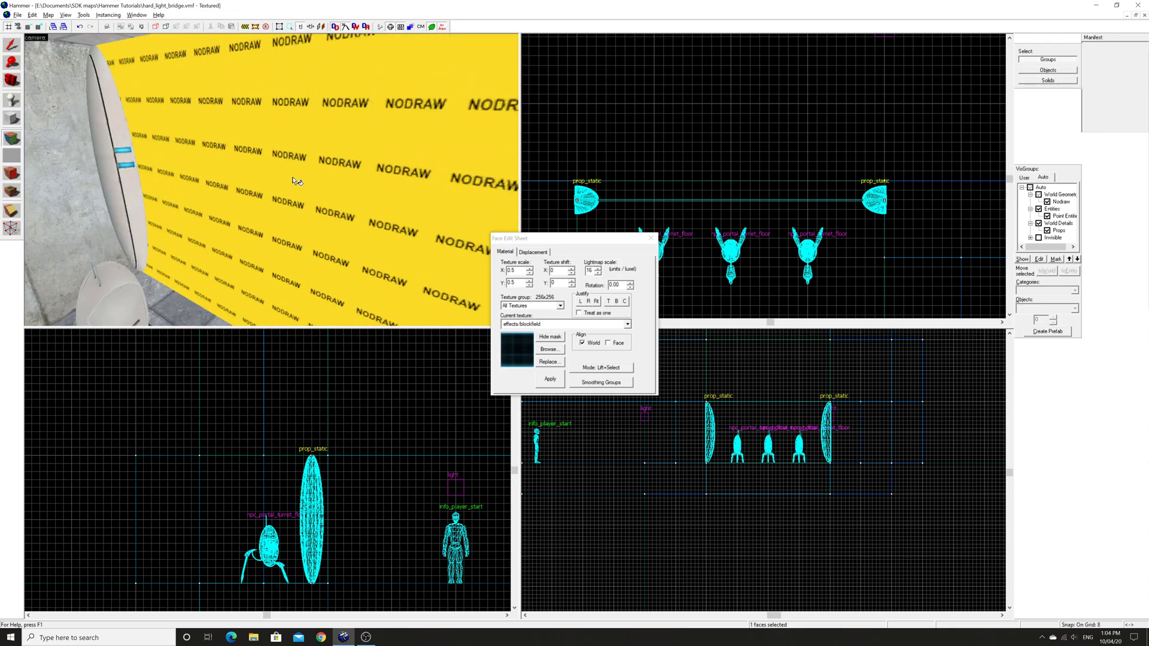
{"action": "right_click", "coordinate": [293, 180]}
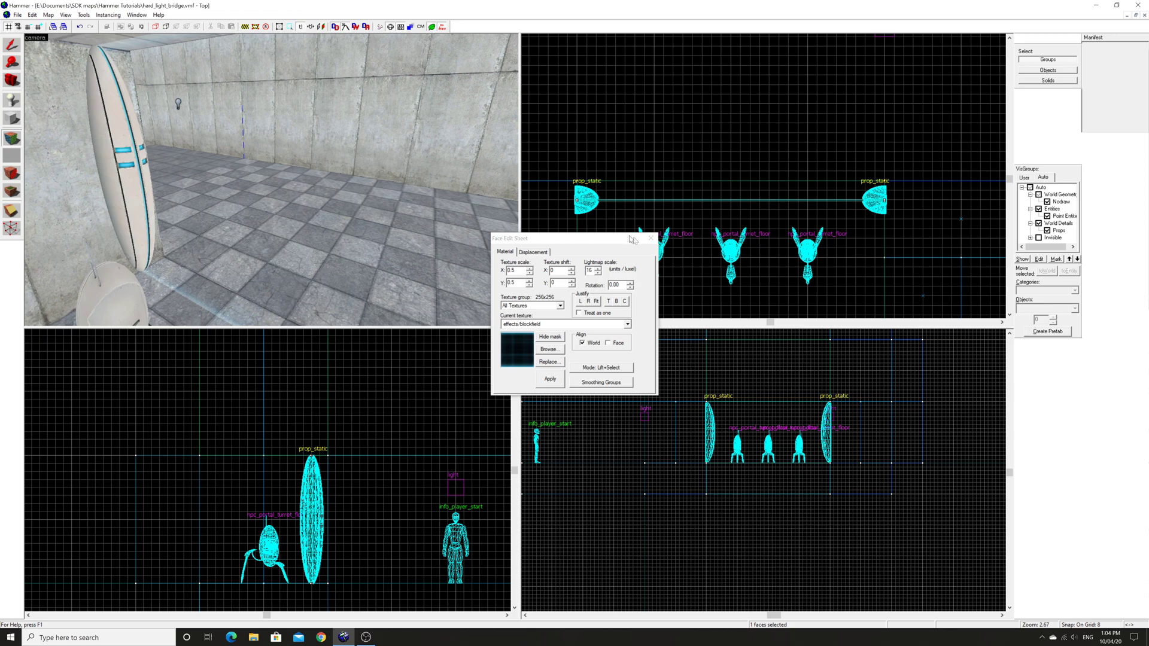
{"action": "left_click", "coordinate": [650, 239]}
Show the Invisible group again in the automatic VisGroups.
{"action": "key", "text": "z"}
{"action": "key", "text": "s"}
{"action": "key", "text": "d"}
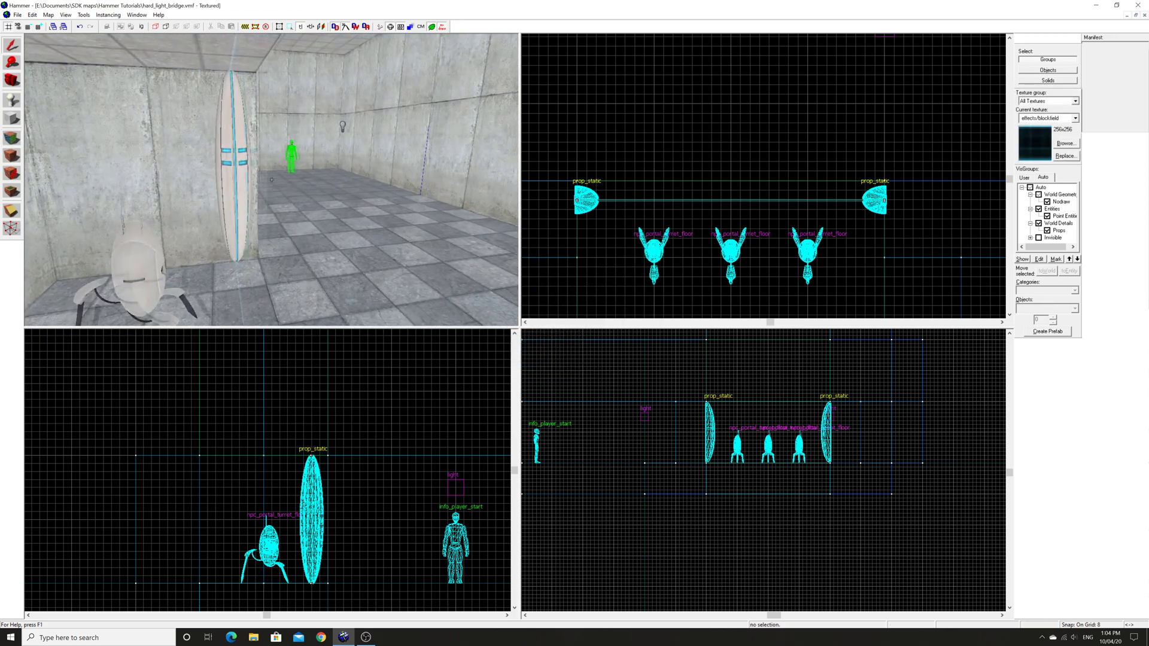
{"action": "key", "text": "Down"}
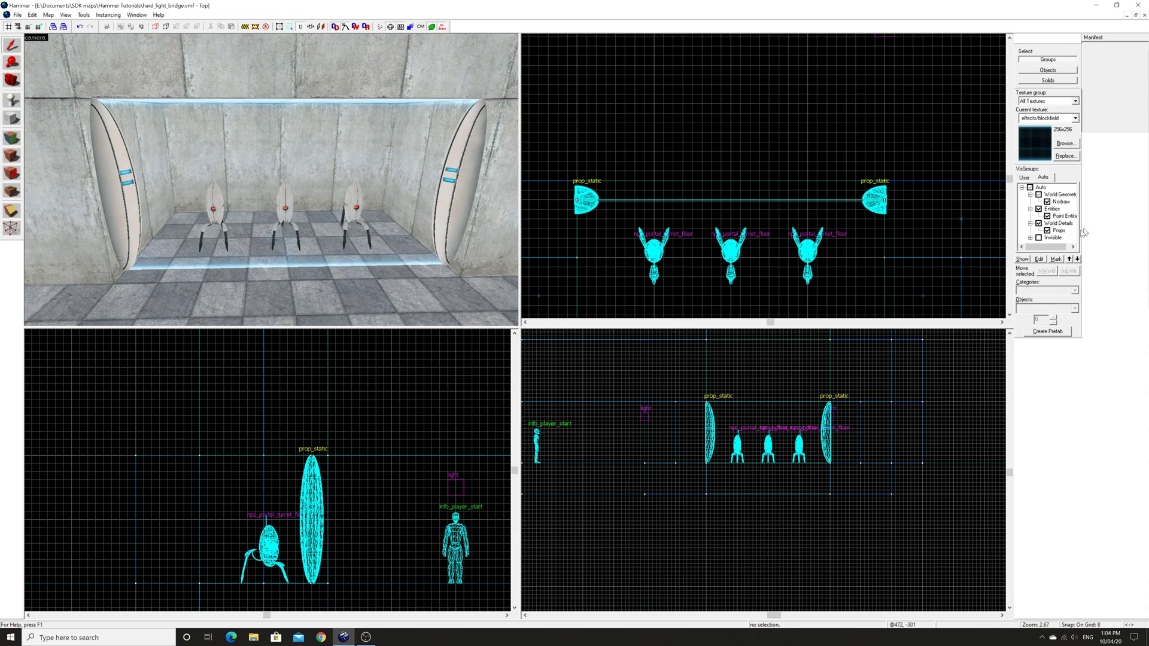
{"action": "left_click", "coordinate": [1039, 239]}
Turn the blockfield brush on the turret side into a func_brush entity.
{"action": "key", "text": "z"}
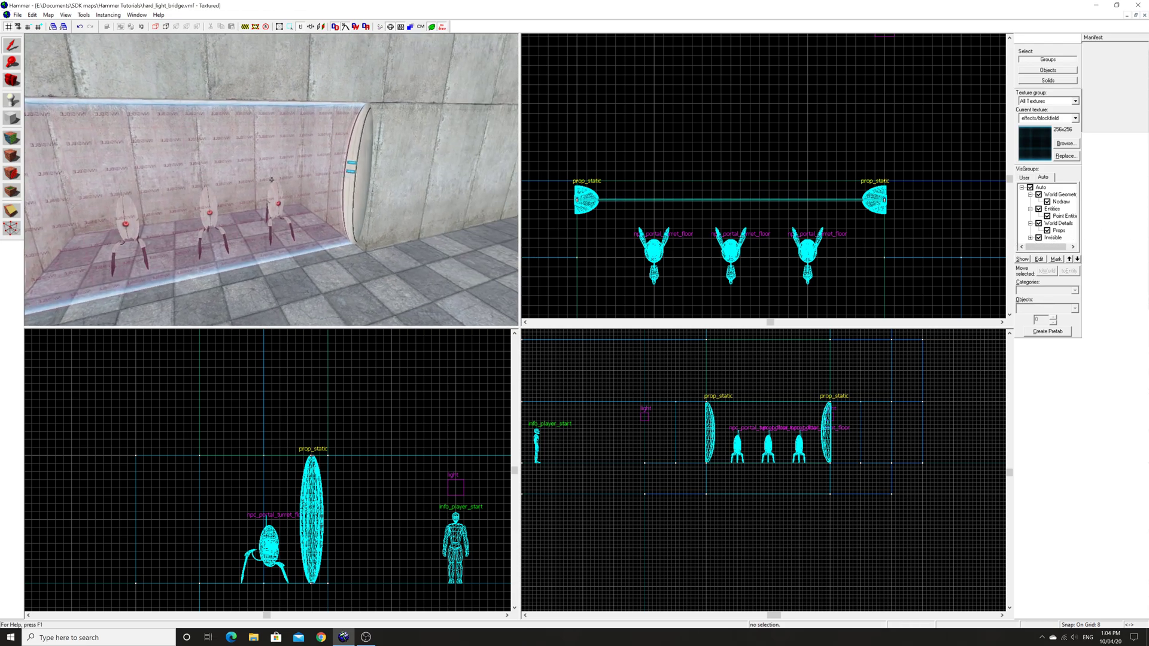
{"action": "key", "text": "w"}
{"action": "key", "text": "a"}
{"action": "key", "text": "z"}
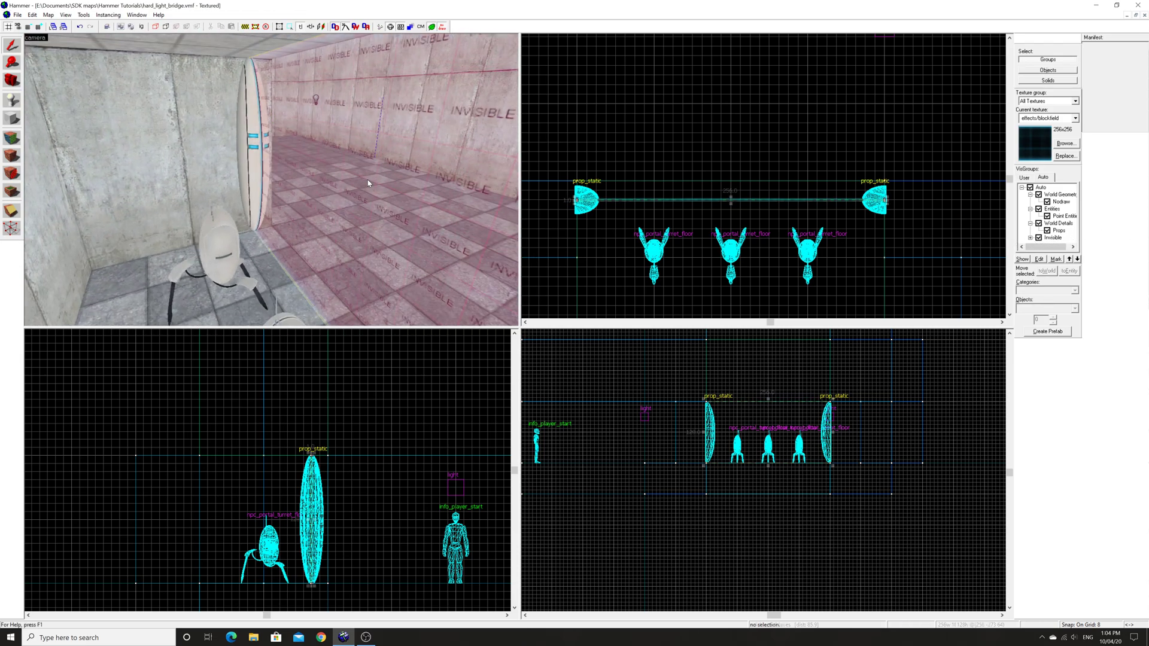
{"action": "left_click", "coordinate": [368, 183]}
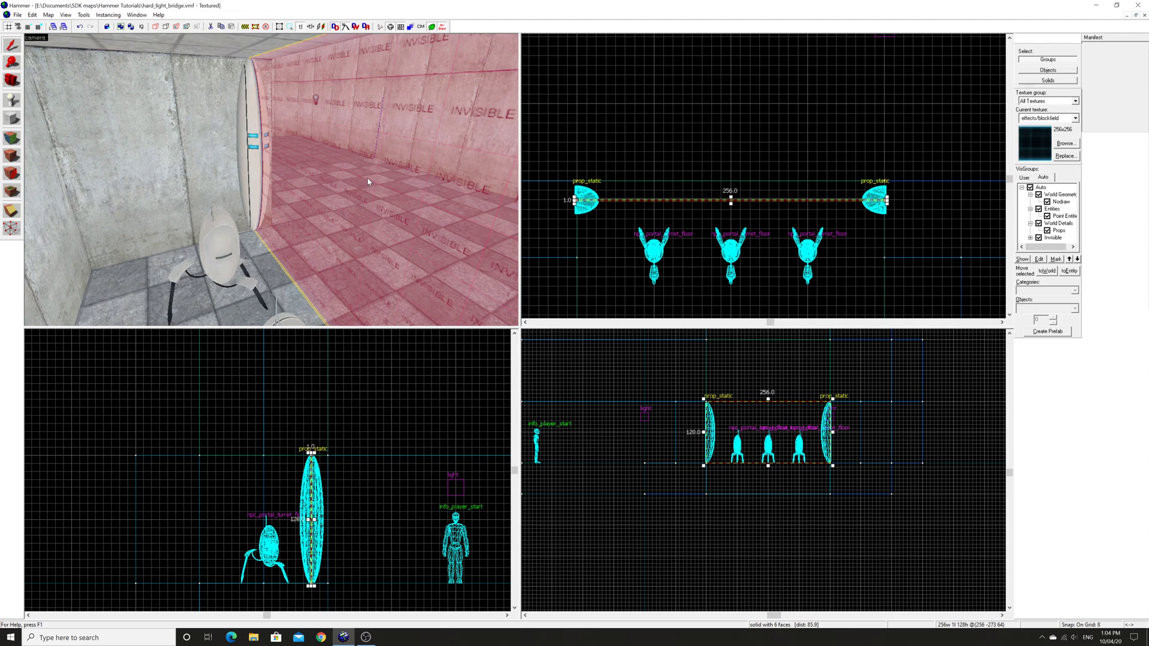
{"action": "key", "text": "ctrl+t"}
{"action": "left_click", "coordinate": [497, 249]}
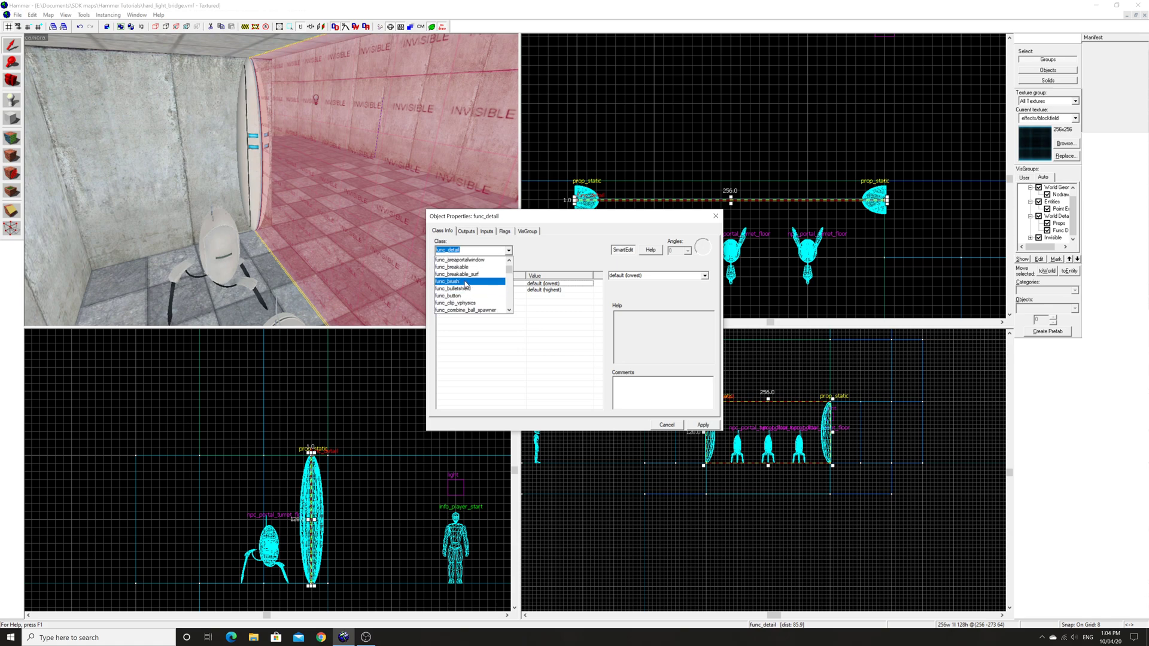
{"action": "left_click", "coordinate": [466, 282]}
{"action": "left_click", "coordinate": [703, 426]}
Set the blockfield func_brush's Solidity to Never Solid and check its flags.
{"action": "left_click", "coordinate": [543, 367]}
{"action": "left_click", "coordinate": [705, 275]}
{"action": "left_click", "coordinate": [681, 289]}
{"action": "left_click", "coordinate": [700, 425]}
{"action": "left_click", "coordinate": [504, 232]}
{"action": "left_click", "coordinate": [442, 231]}
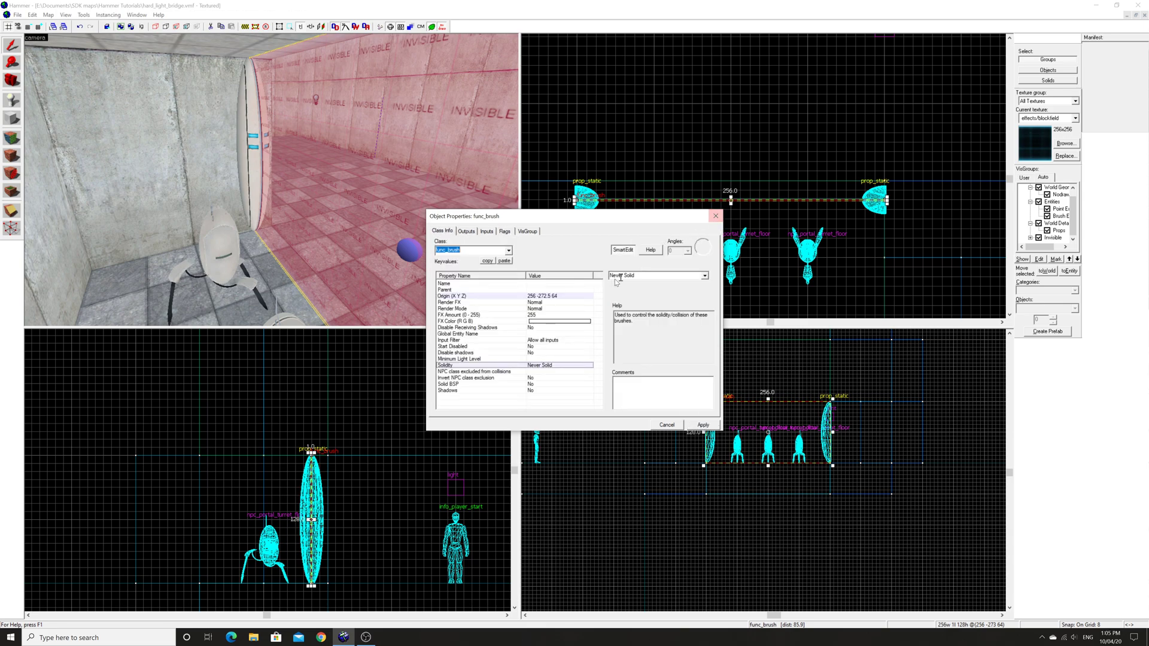
{"action": "left_click", "coordinate": [585, 284]}
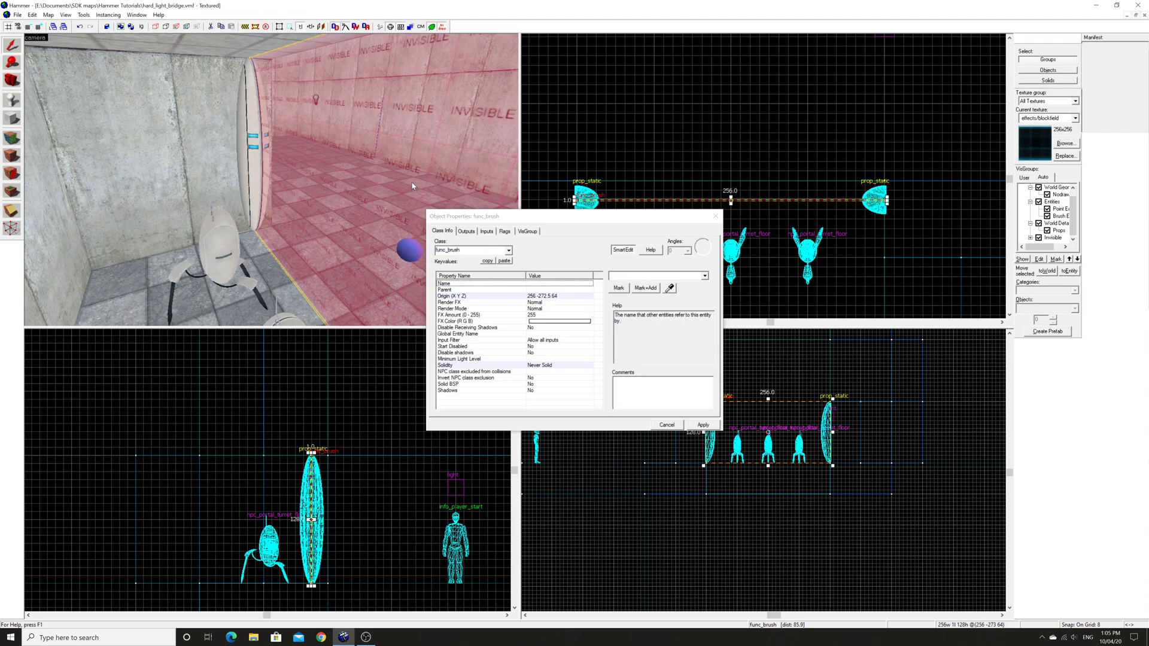
Turn the invisible brush on the room side of the barrier into a func_brush entity.
{"action": "key", "text": "z"}
{"action": "key", "text": "z"}
{"action": "left_click", "coordinate": [247, 192]}
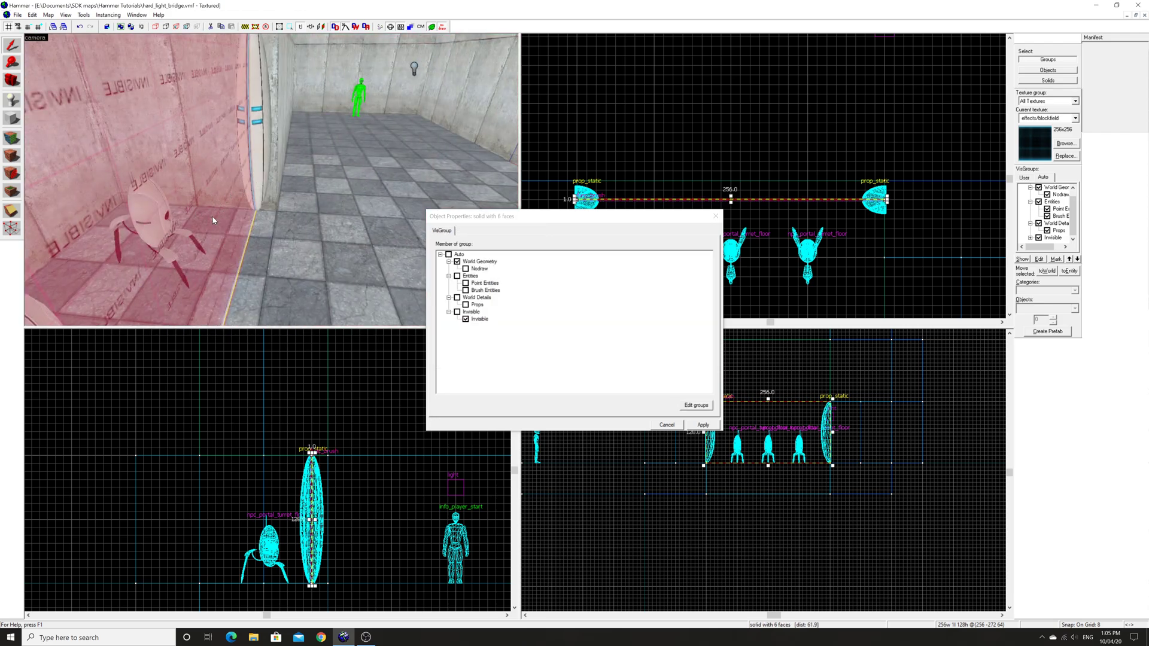
{"action": "key", "text": "ctrl+t"}
{"action": "left_click", "coordinate": [508, 251]}
{"action": "scroll", "coordinate": [472, 271], "scroll_direction": "up", "scroll_amount": 2}
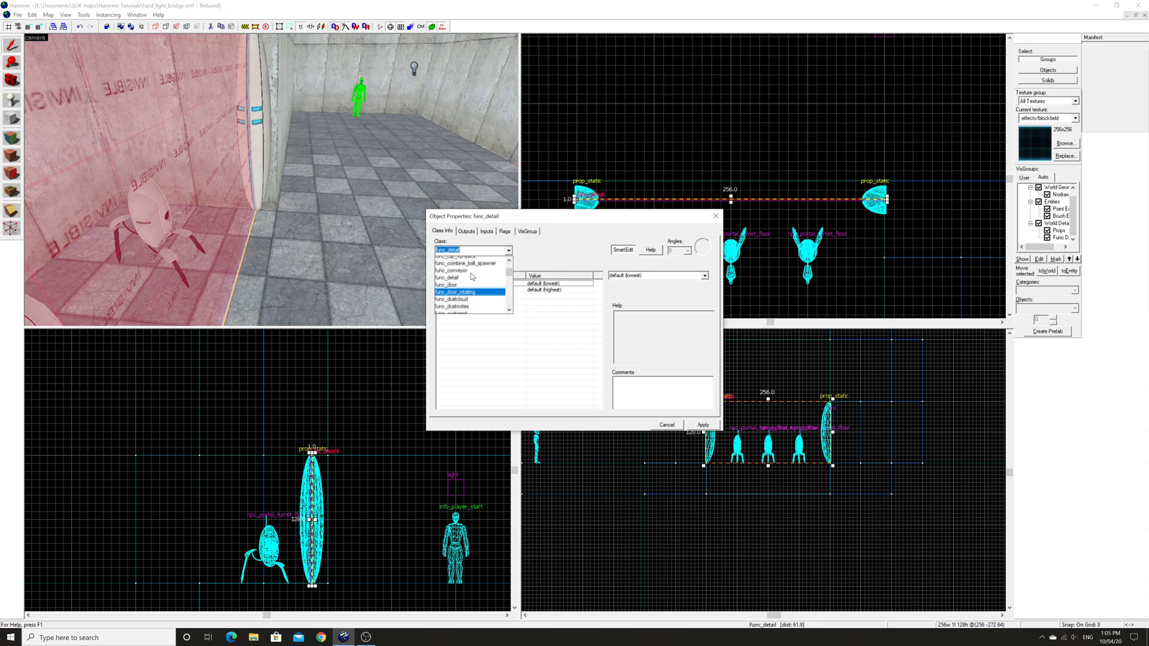
{"action": "left_click", "coordinate": [471, 260]}
{"action": "left_click", "coordinate": [704, 425]}
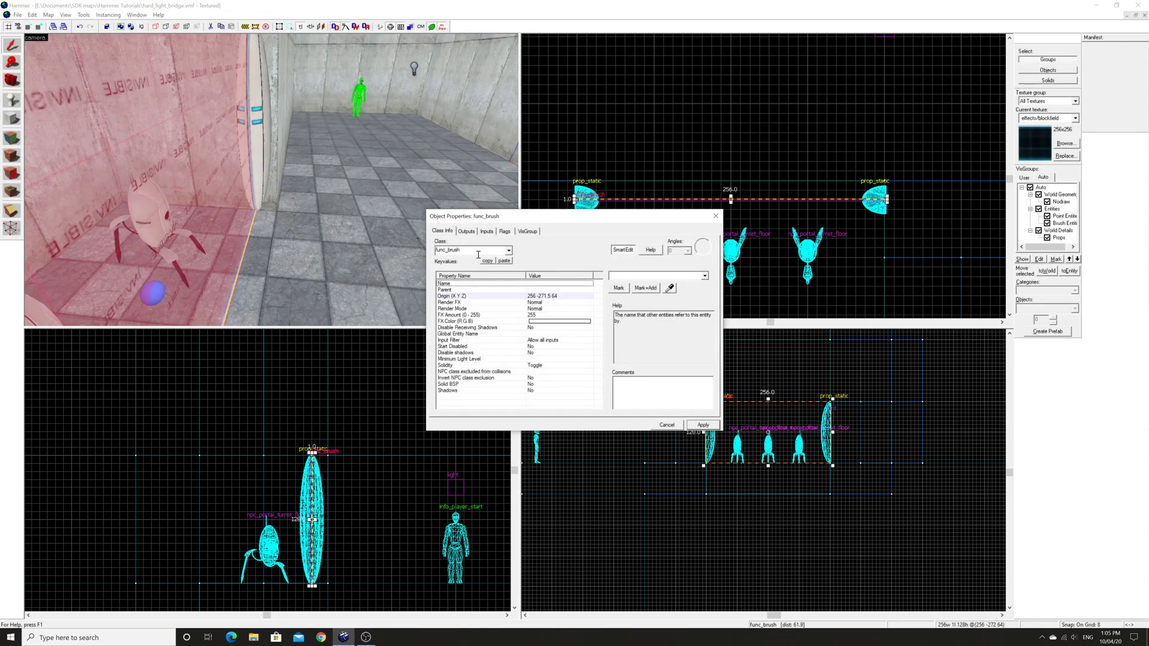
{"action": "key", "text": "Escape"}
Name the never-solid blockfield func_brush hlb.
{"action": "key", "text": "z"}
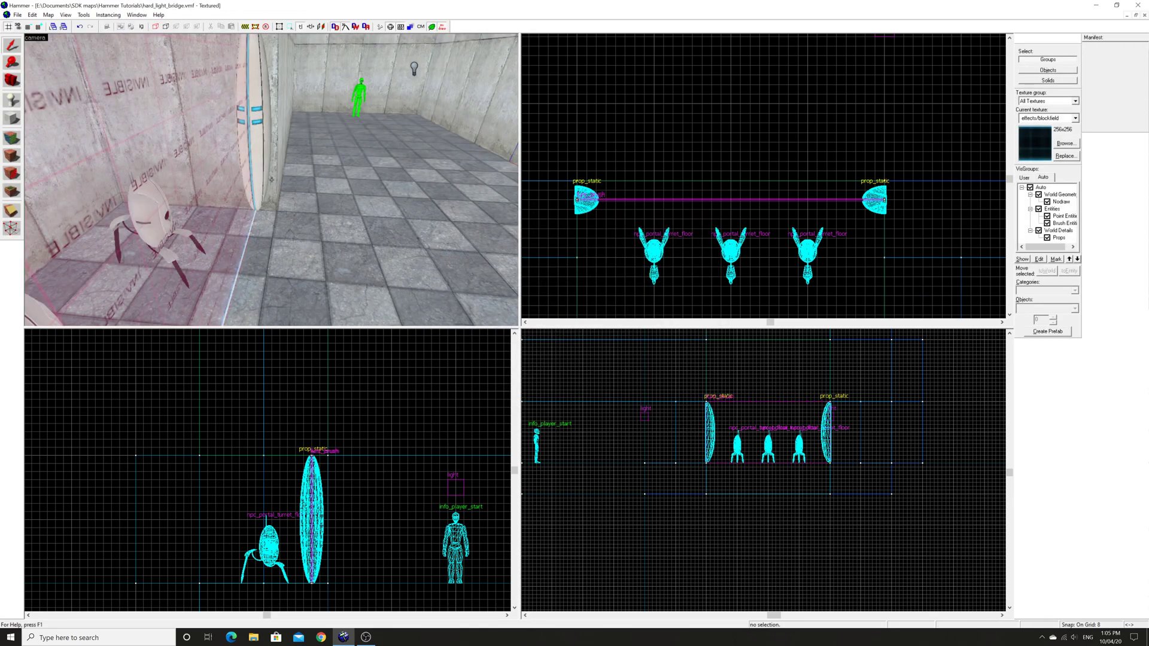
{"action": "key", "text": "a"}
{"action": "key", "text": "z"}
{"action": "left_click", "coordinate": [272, 180]}
{"action": "key", "text": "alt+Return"}
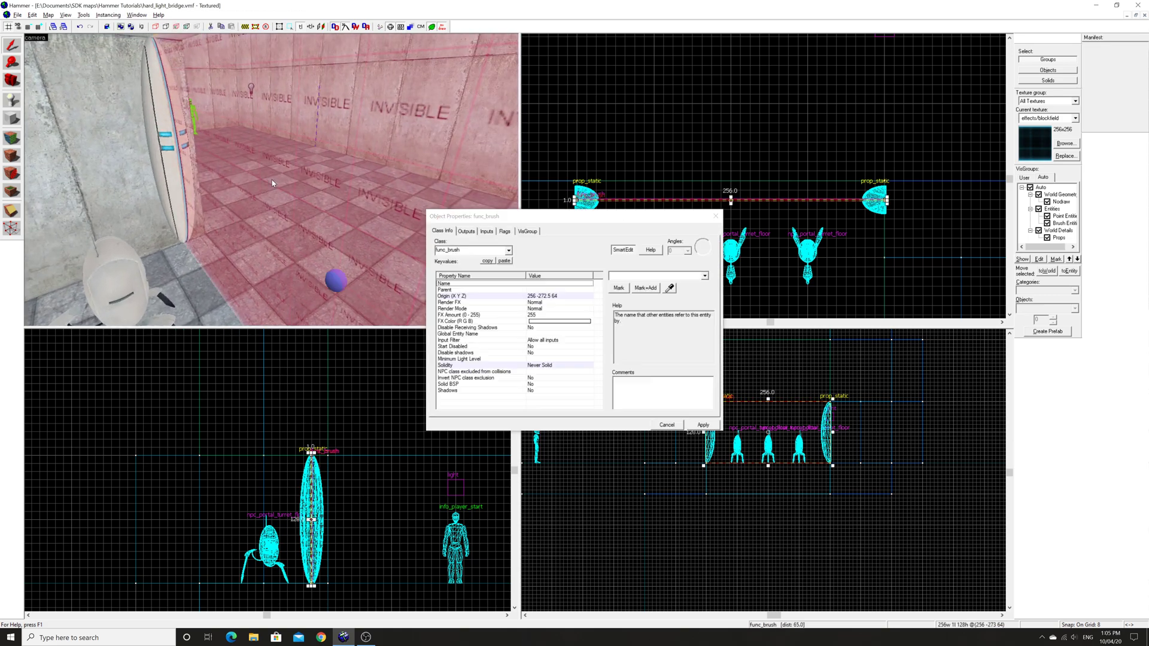
{"action": "type", "text": "hlb"}
{"action": "left_click", "coordinate": [703, 425]}
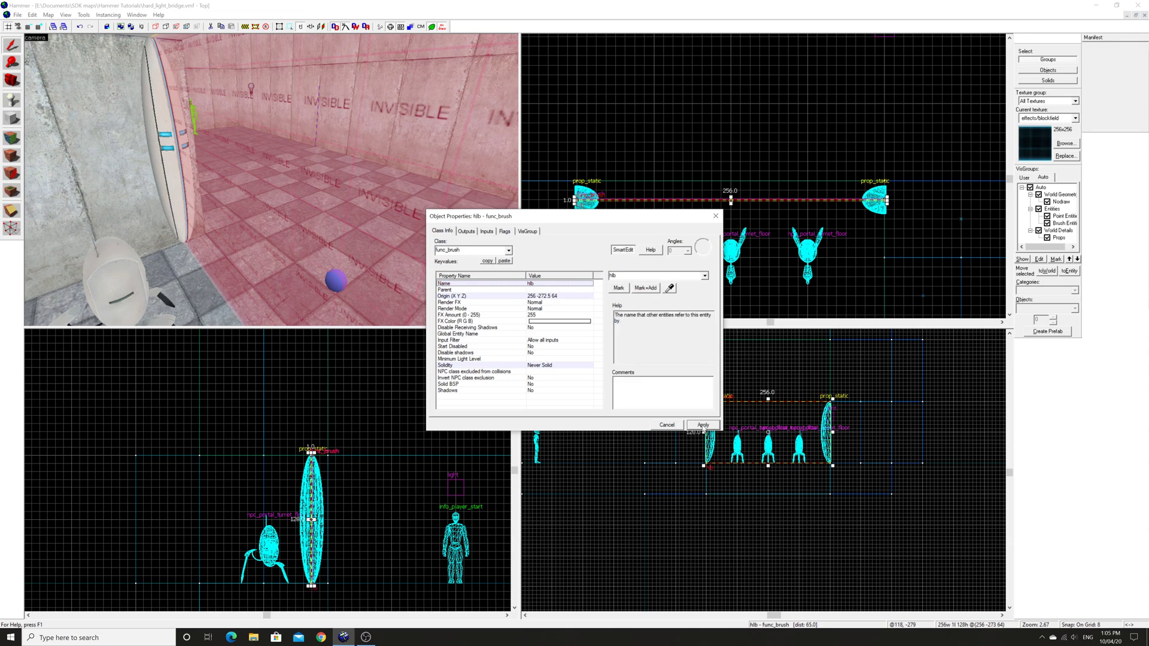
{"action": "left_click", "coordinate": [719, 214]}
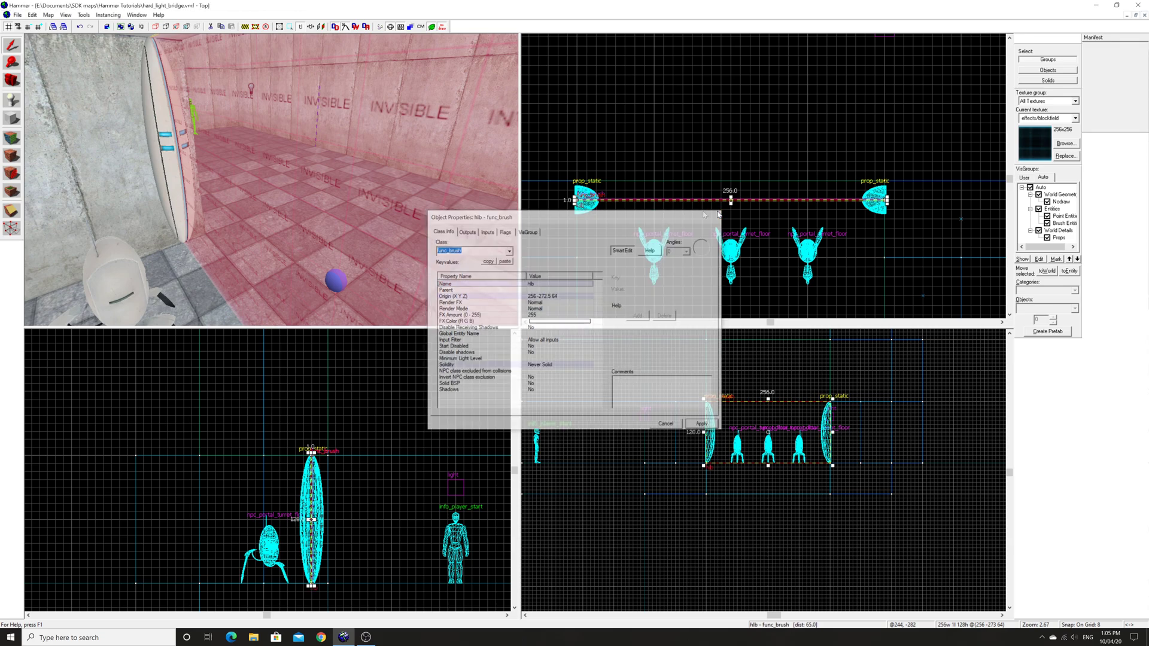
{"action": "key", "text": "Escape"}
Place an ambient_generic entity at the light barrier in front of the turrets.
{"action": "key", "text": "z"}
{"action": "key", "text": "w"}
{"action": "key", "text": "z"}
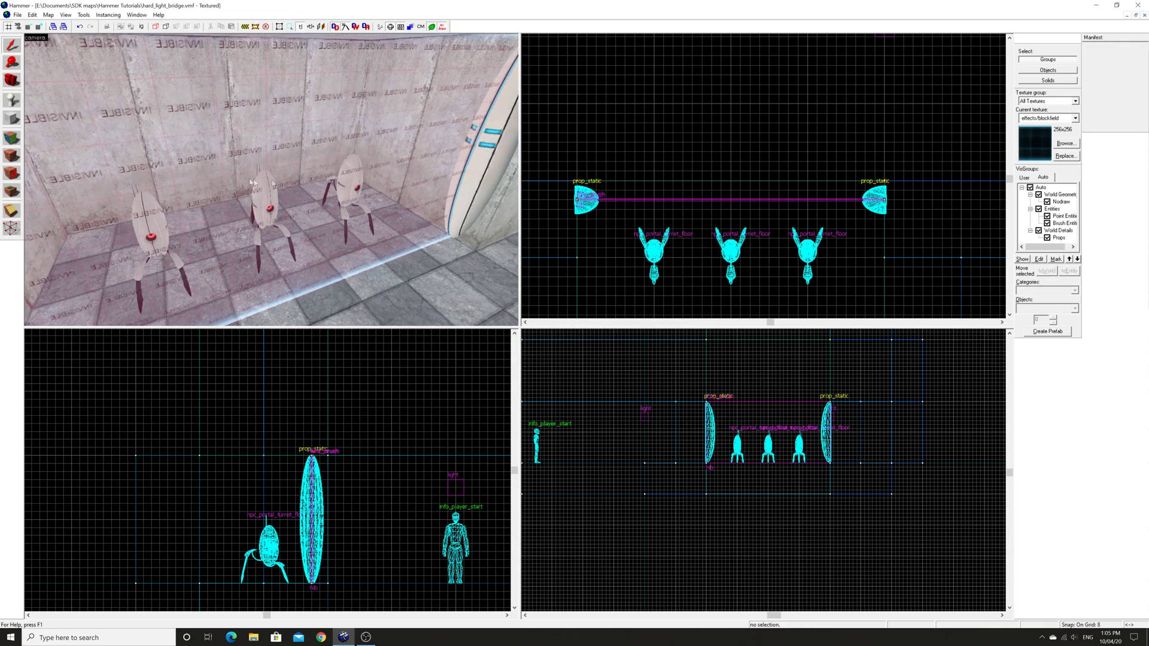
{"action": "left_click", "coordinate": [12, 100]}
{"action": "left_click", "coordinate": [1045, 308]}
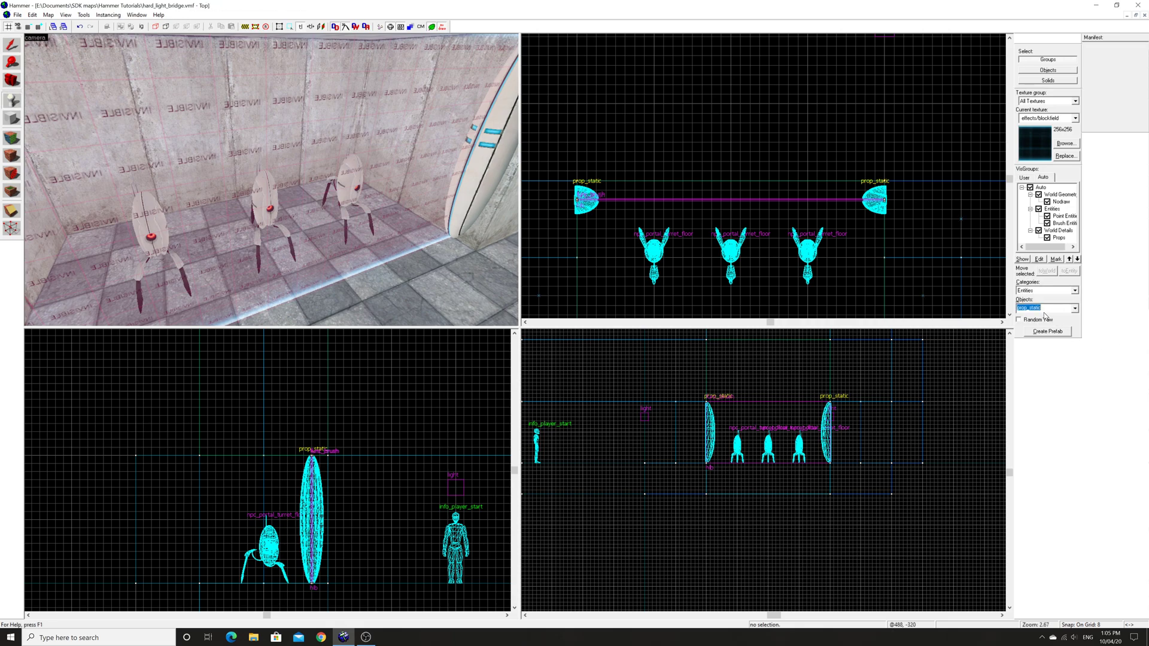
{"action": "type", "text": "ambi"}
{"action": "left_click", "coordinate": [1045, 319]}
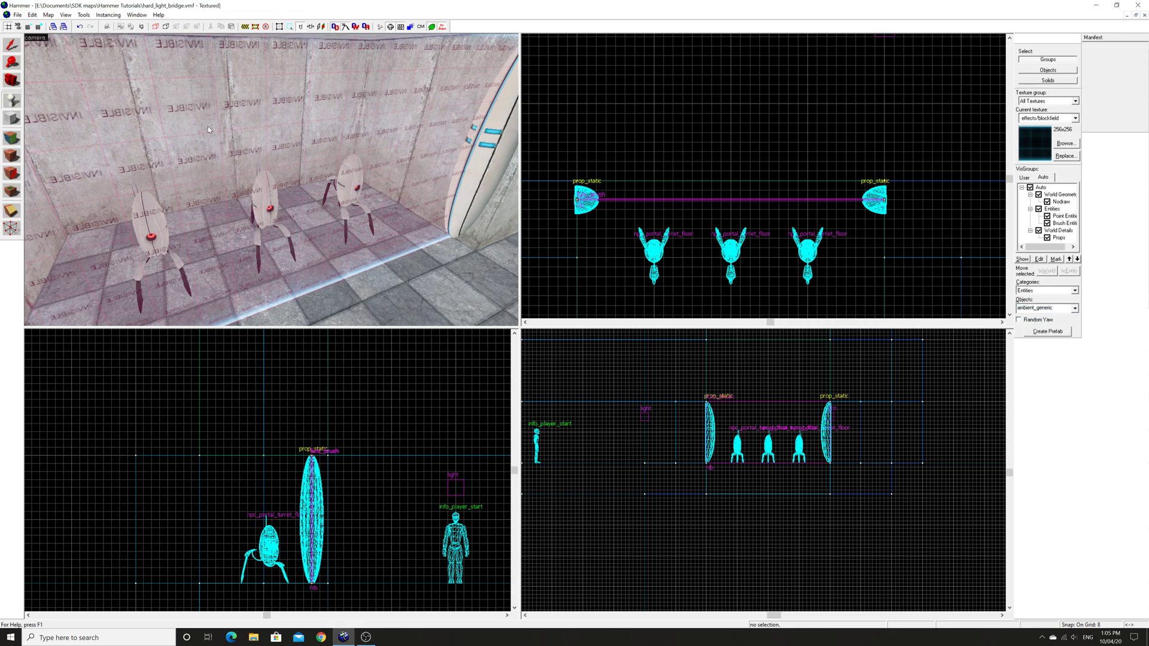
{"action": "left_click", "coordinate": [254, 166]}
Centre the ambient_generic on the barrier midway between the two emitters and lower it to mid-height.
{"action": "left_click", "coordinate": [12, 45]}
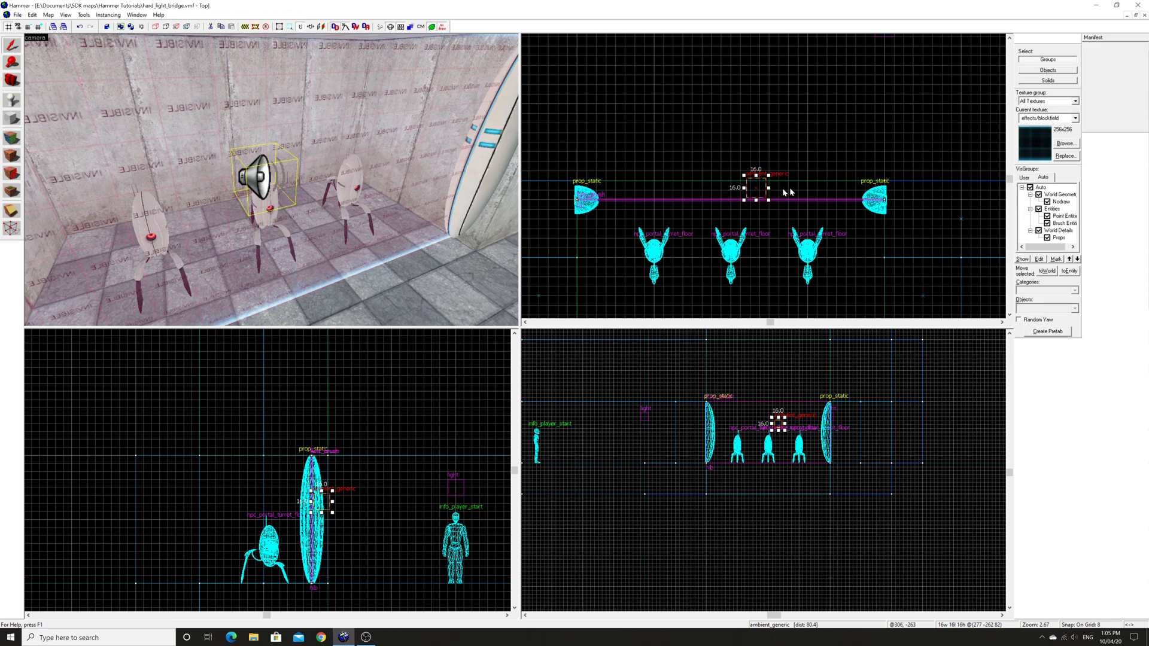
{"action": "left_click_drag", "start_coordinate": [730, 199], "coordinate": [725, 205]}
{"action": "left_click_drag", "start_coordinate": [752, 193], "coordinate": [734, 204]}
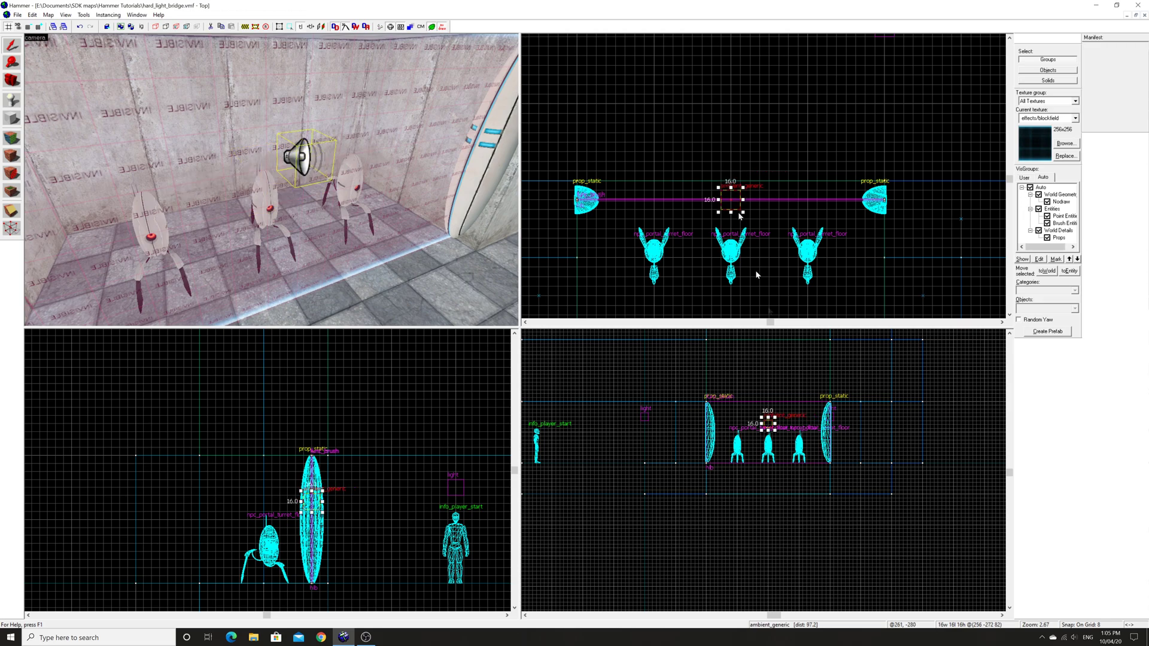
{"action": "scroll", "coordinate": [767, 427], "scroll_direction": "up", "scroll_amount": 4}
{"action": "left_click_drag", "start_coordinate": [767, 427], "coordinate": [766, 444]}
{"action": "key", "text": "z"}
{"action": "key", "text": "s"}
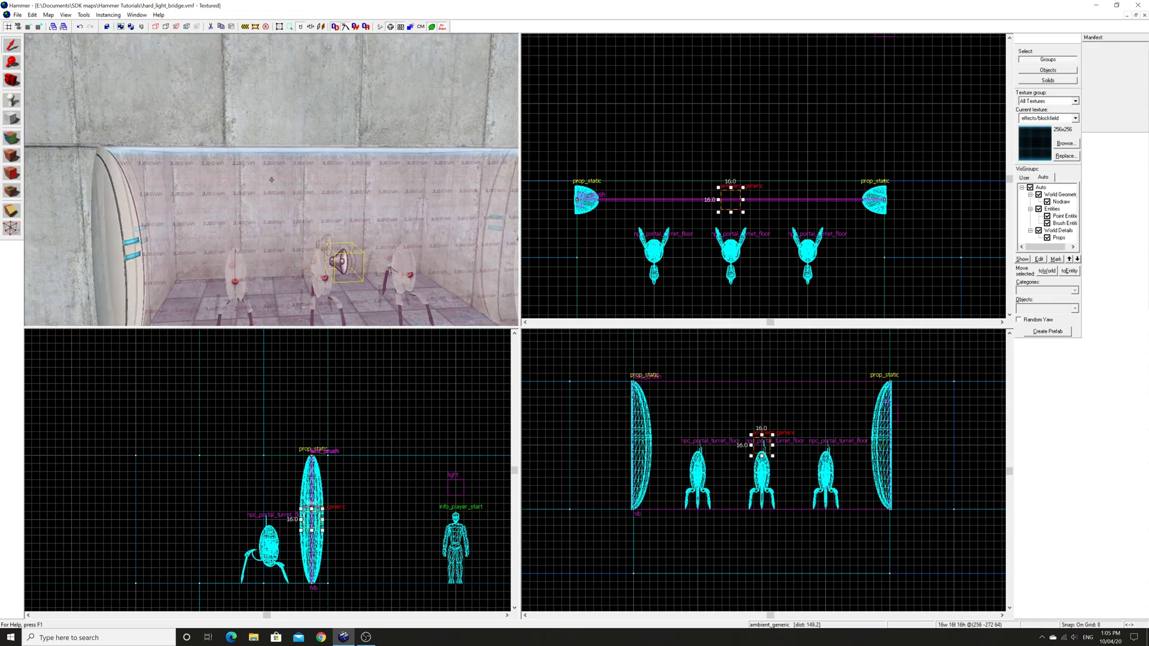
Set the ambient_generic's Max Audible Distance to 256.
{"action": "scroll", "coordinate": [650, 179], "scroll_direction": "down", "scroll_amount": 6}
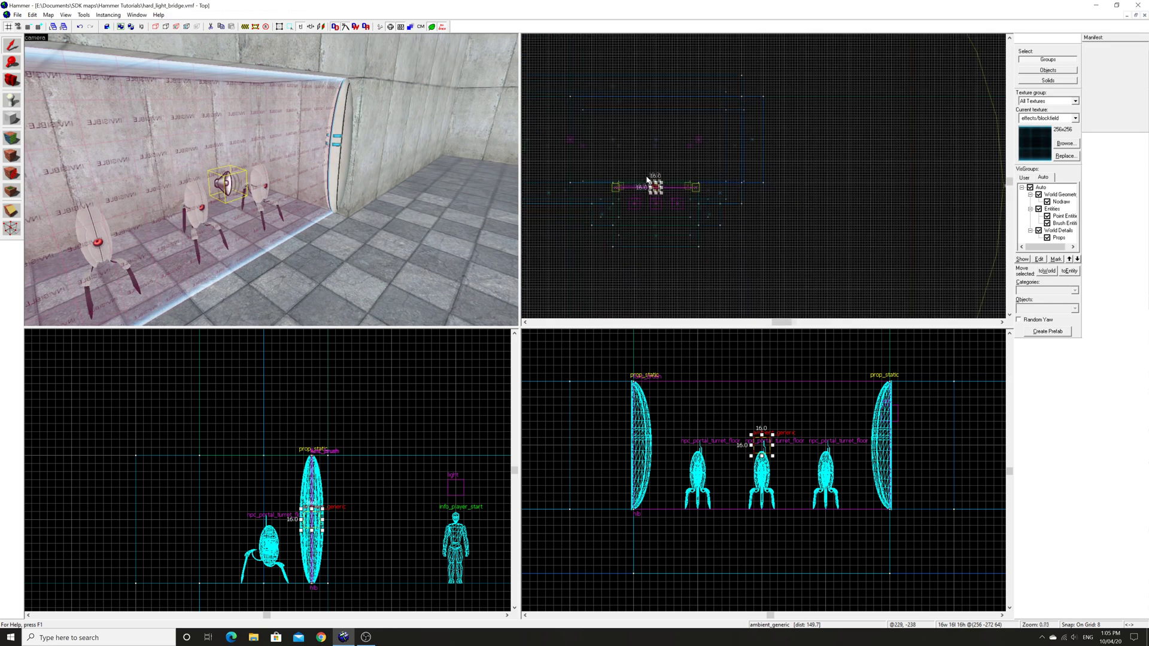
{"action": "left_click_drag", "start_coordinate": [652, 63], "coordinate": [649, 160]}
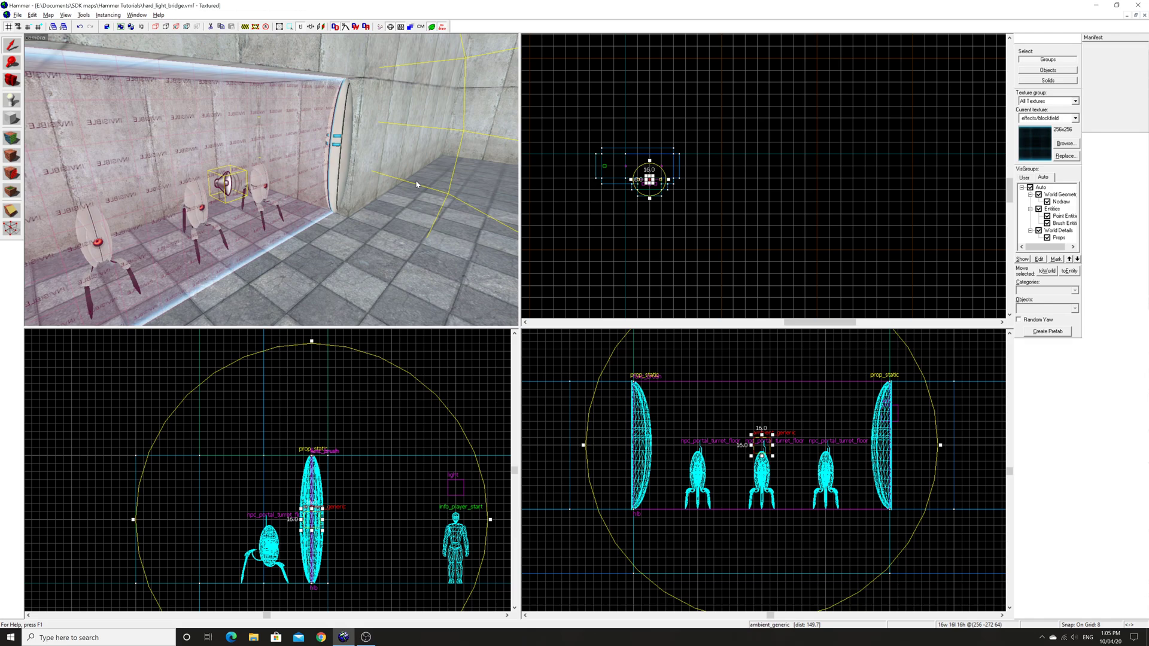
{"action": "key", "text": "alt+Return"}
{"action": "left_click", "coordinate": [539, 386]}
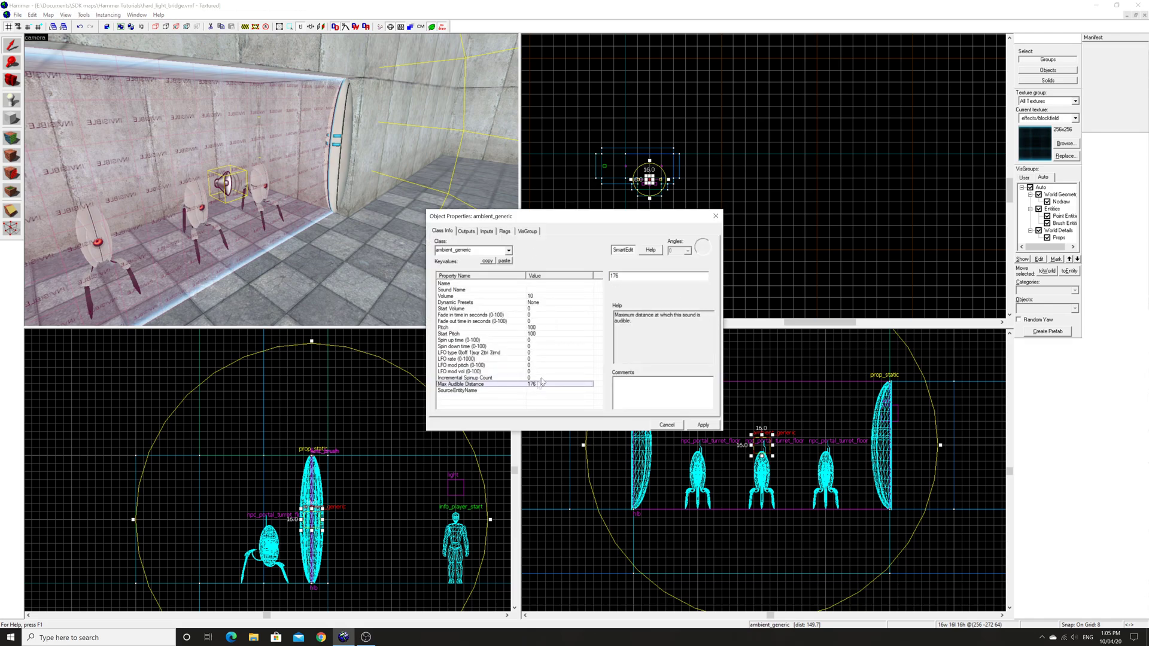
{"action": "double_click", "coordinate": [614, 276]}
{"action": "type", "text": "256"}
{"action": "left_click", "coordinate": [702, 422]}
{"action": "key", "text": "z"}
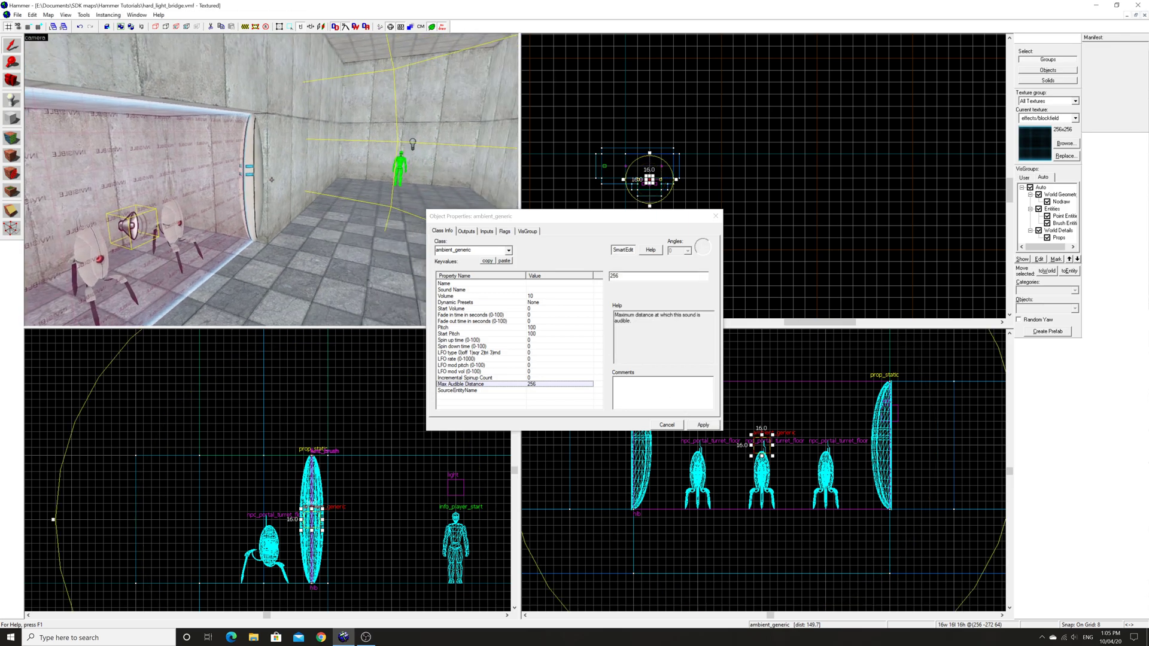
Set the ambient_generic's SourceEntityName to hlb and apply the change.
{"action": "key", "text": "w"}
{"action": "key", "text": "z"}
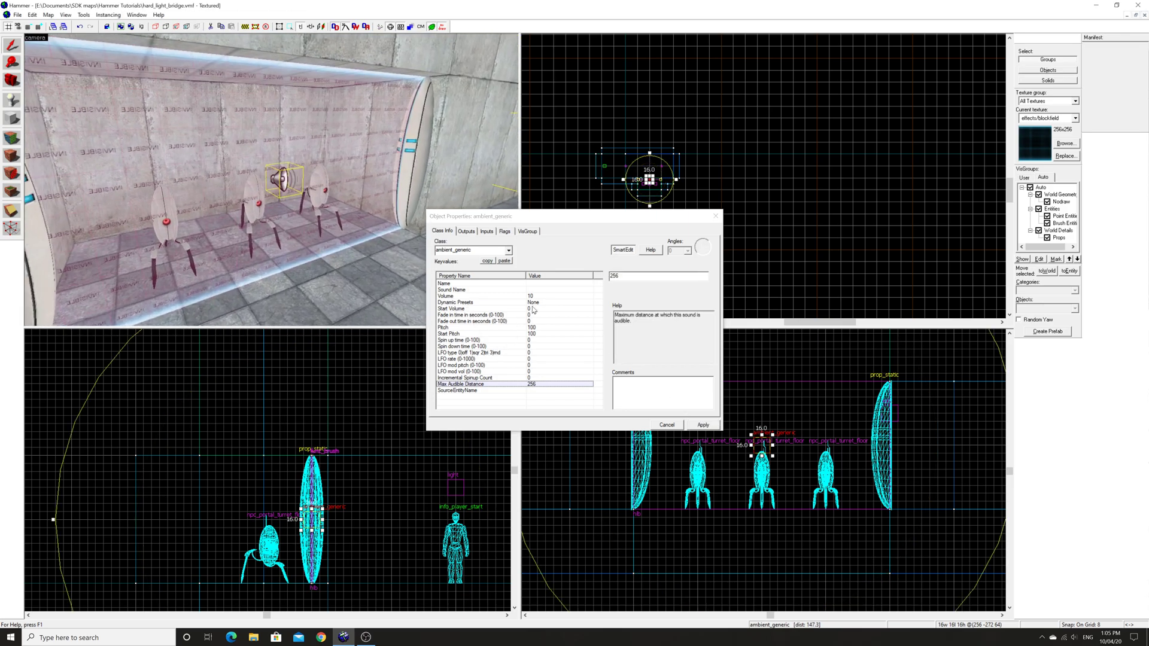
{"action": "left_click", "coordinate": [539, 391]}
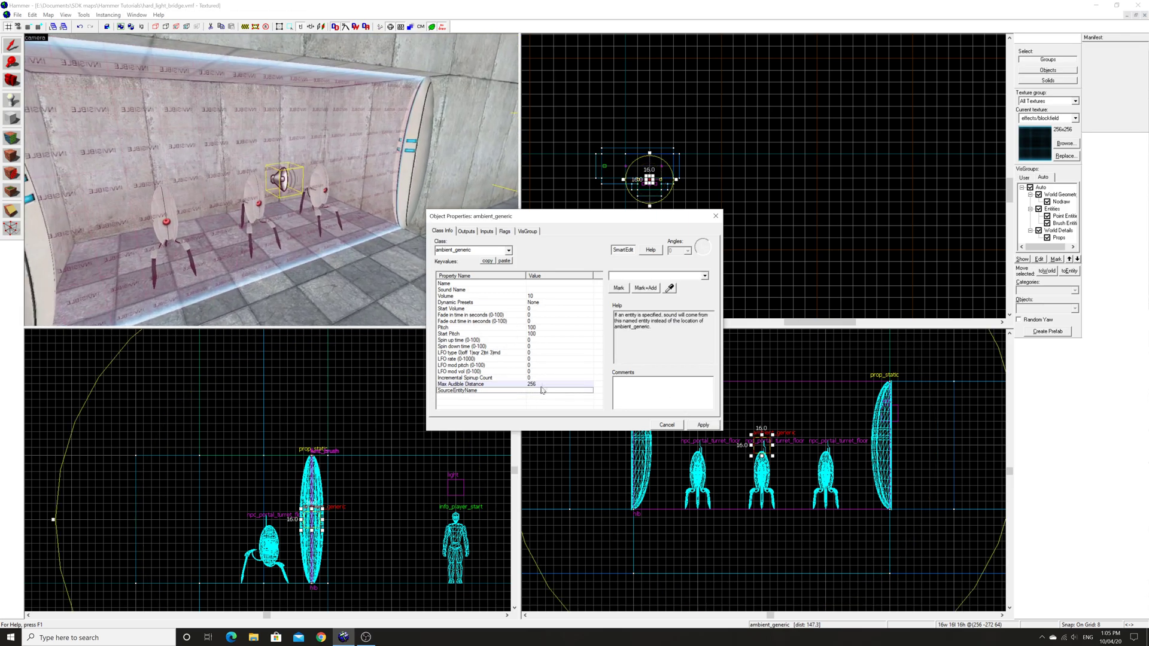
{"action": "left_click", "coordinate": [636, 276]}
{"action": "type", "text": "hl"}
{"action": "left_click", "coordinate": [636, 283]}
{"action": "left_click", "coordinate": [703, 425]}
Filter the raw sounds by "combine" and assign ambient\machines\combine_shield_touch_loop1.wav as the ambient_generic's Sound Name.
{"action": "left_click", "coordinate": [550, 290]}
{"action": "left_click", "coordinate": [619, 288]}
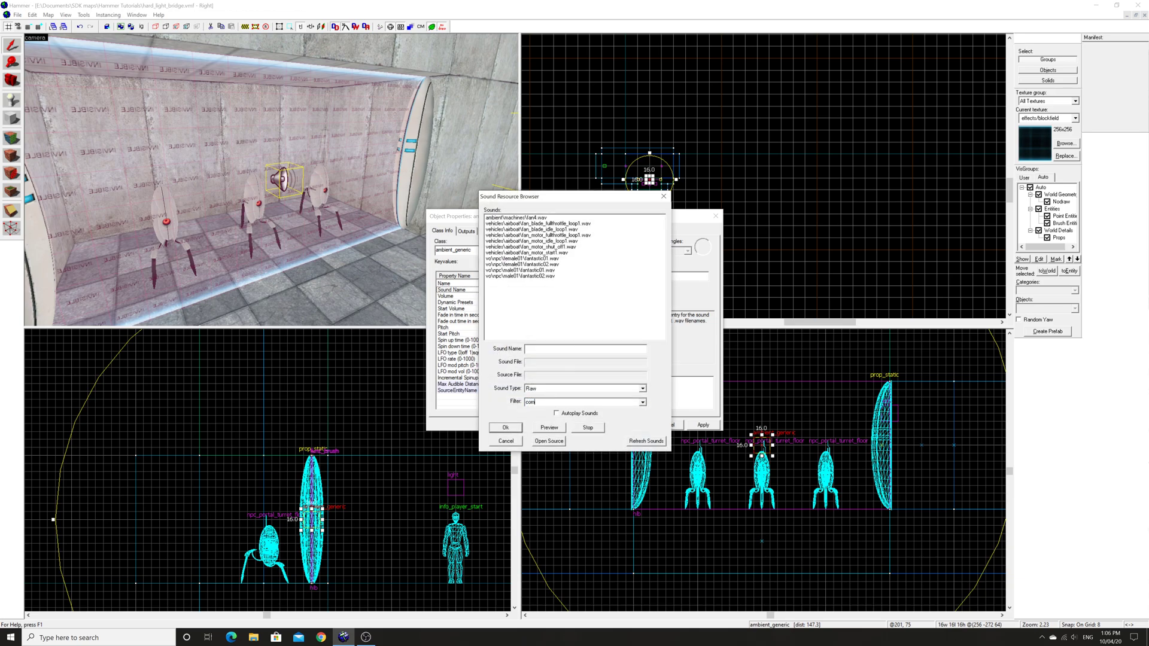
{"action": "left_click", "coordinate": [542, 402]}
{"action": "type", "text": "combine"}
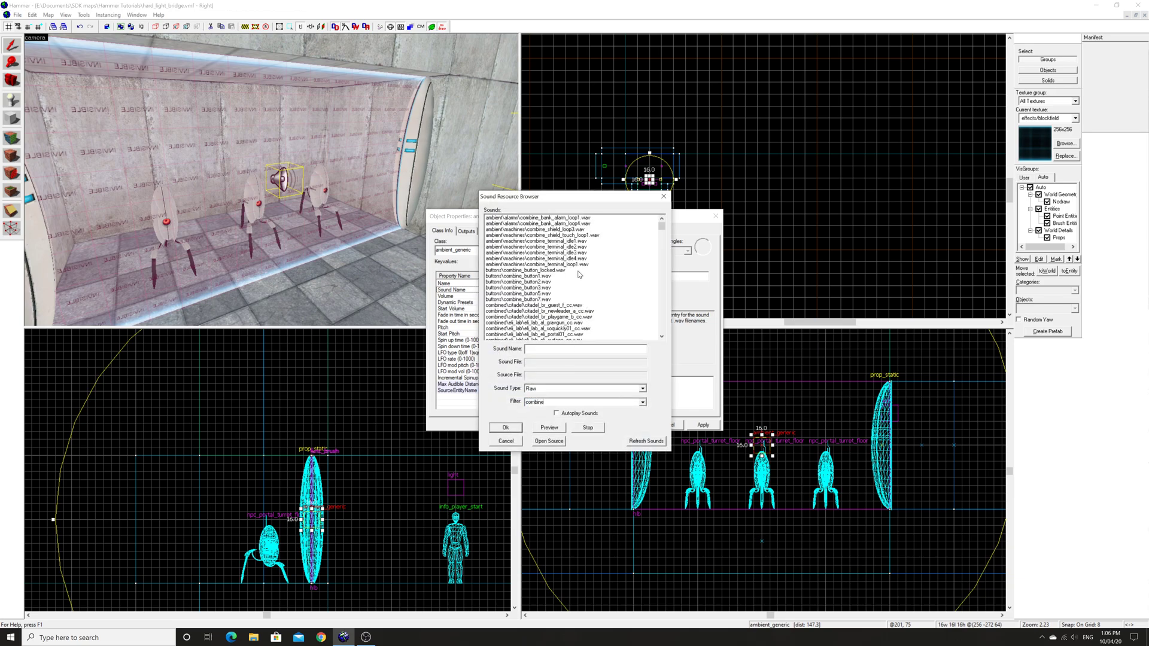
{"action": "left_click", "coordinate": [569, 235]}
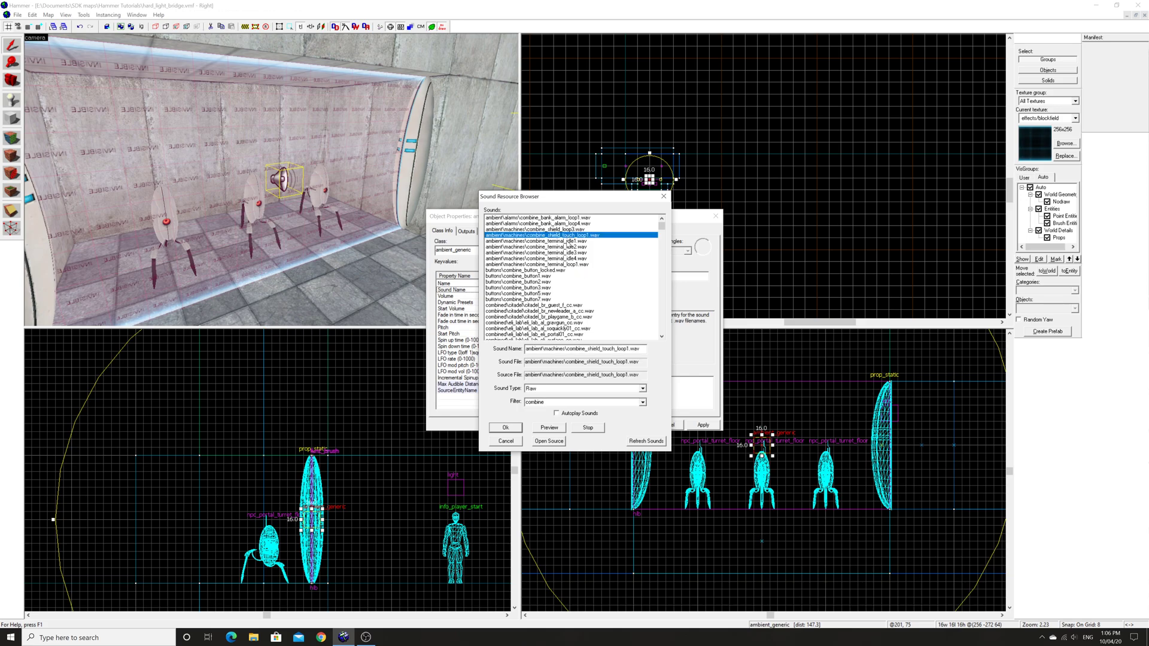
{"action": "left_click", "coordinate": [541, 429]}
{"action": "left_click", "coordinate": [512, 428]}
{"action": "left_click", "coordinate": [704, 425]}
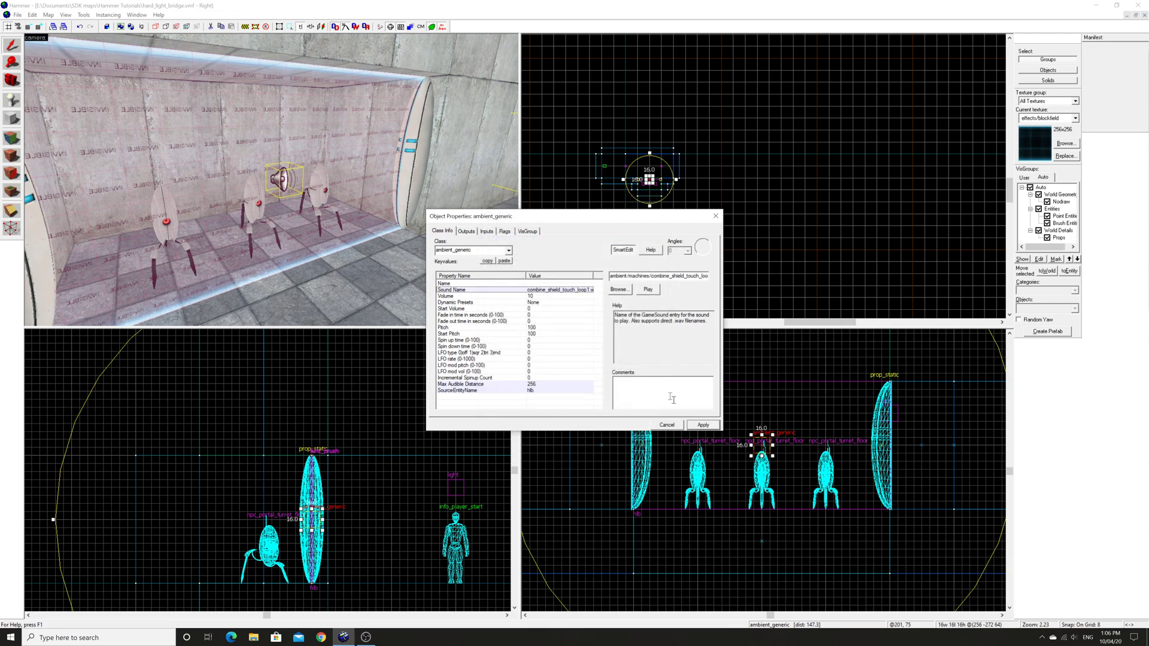
Disable the ambient_generic's Start Silent and Is NOT Looped flags, apply the change and close its properties.
{"action": "left_click", "coordinate": [505, 233]}
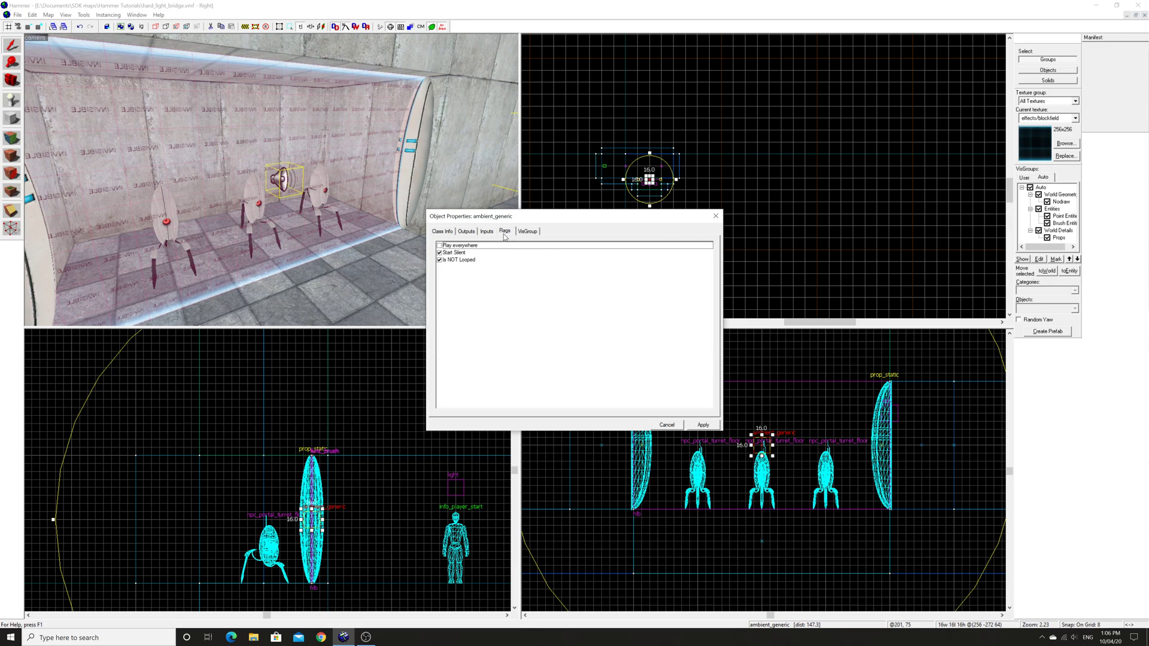
{"action": "left_click", "coordinate": [440, 261]}
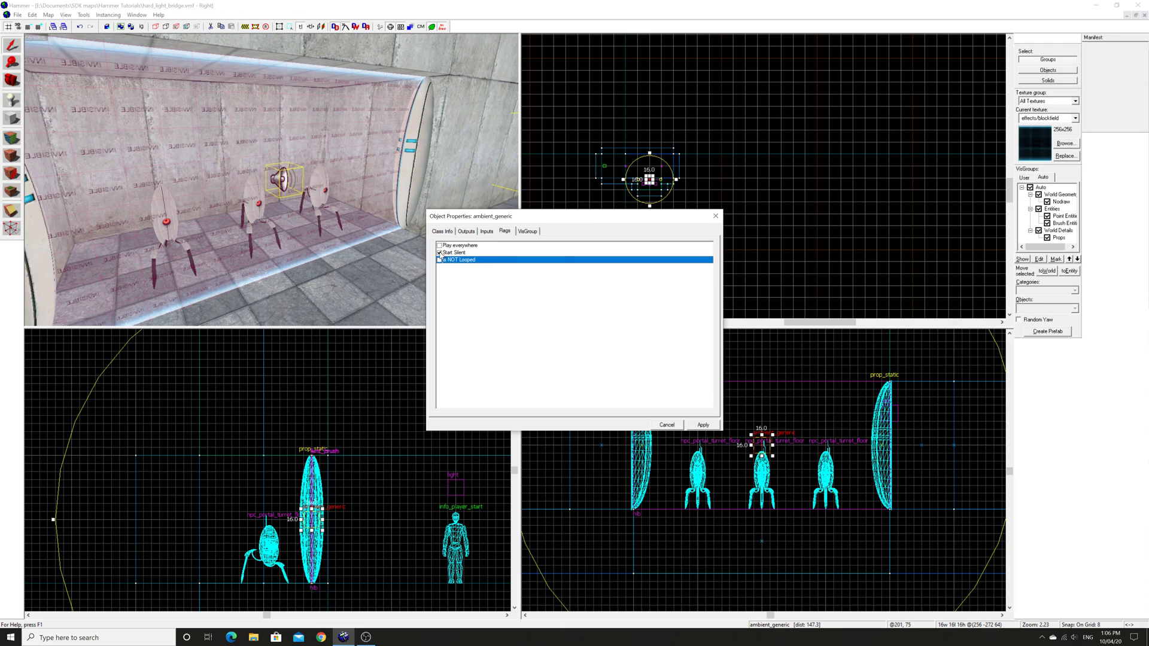
{"action": "left_click", "coordinate": [439, 252]}
{"action": "left_click", "coordinate": [702, 425]}
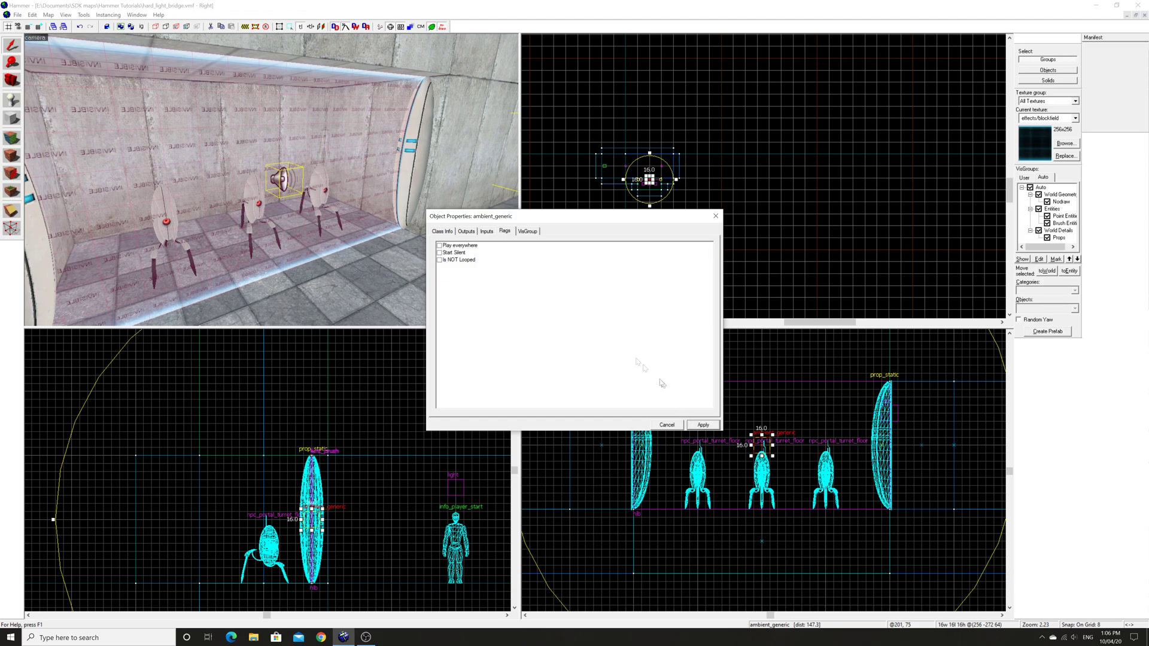
{"action": "left_click", "coordinate": [443, 231]}
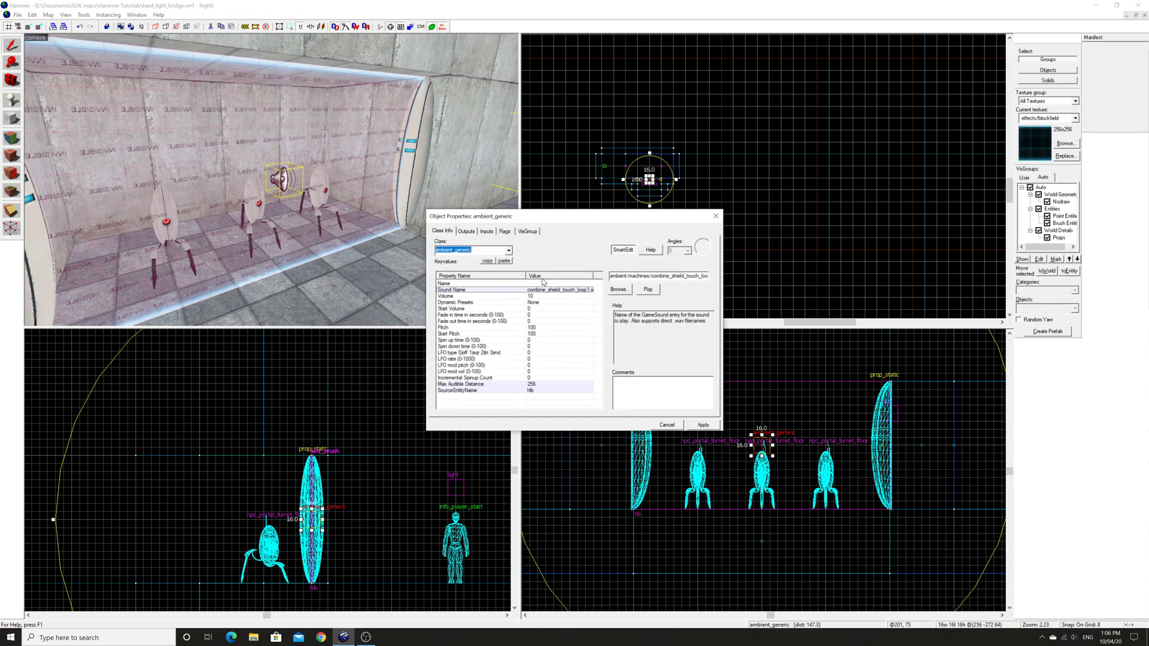
{"action": "left_click", "coordinate": [559, 284]}
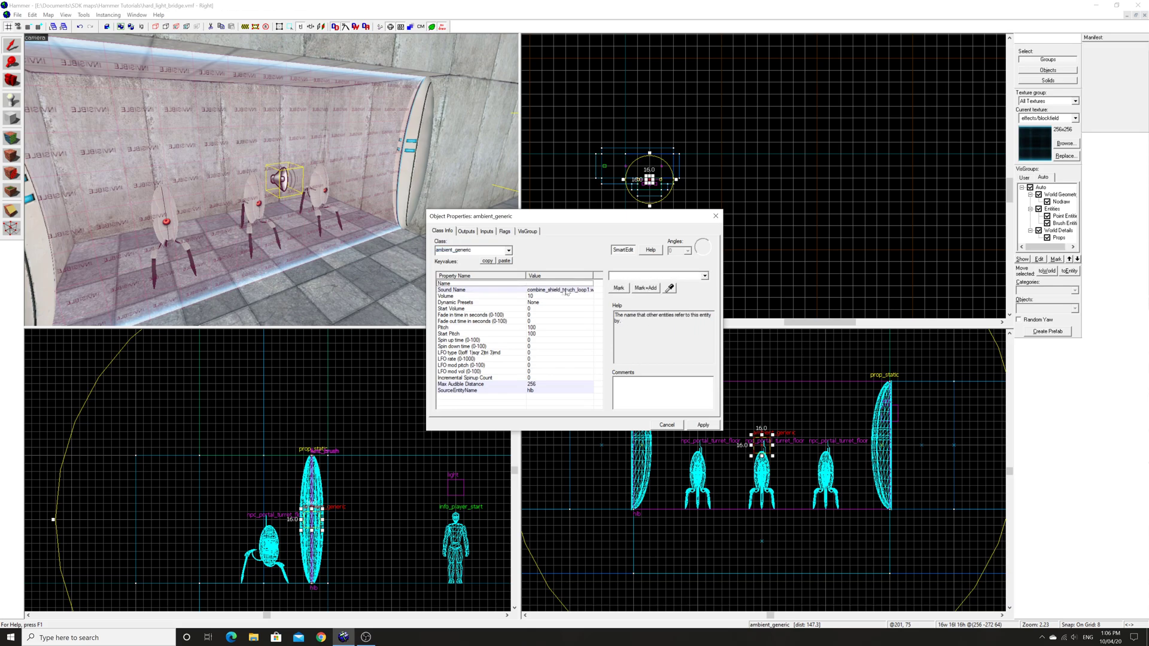
{"action": "left_click", "coordinate": [716, 216]}
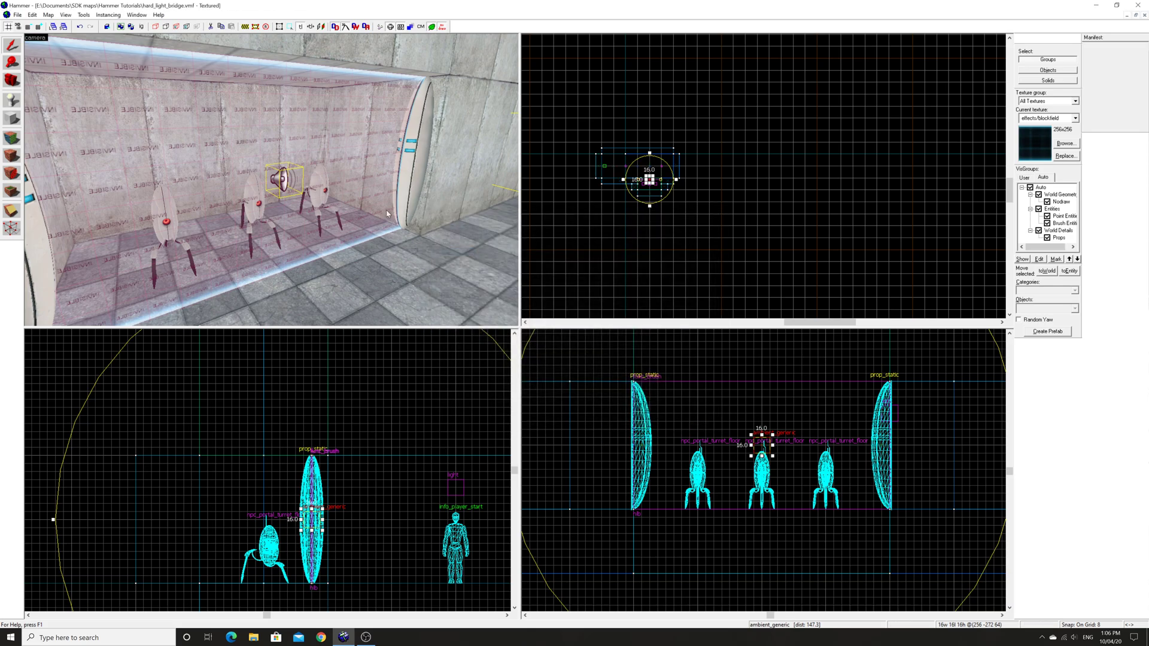
Deselect the ambient_generic and save the hard_light_bridge map.
{"action": "key", "text": "Escape"}
{"action": "key", "text": "z"}
{"action": "key", "text": "s"}
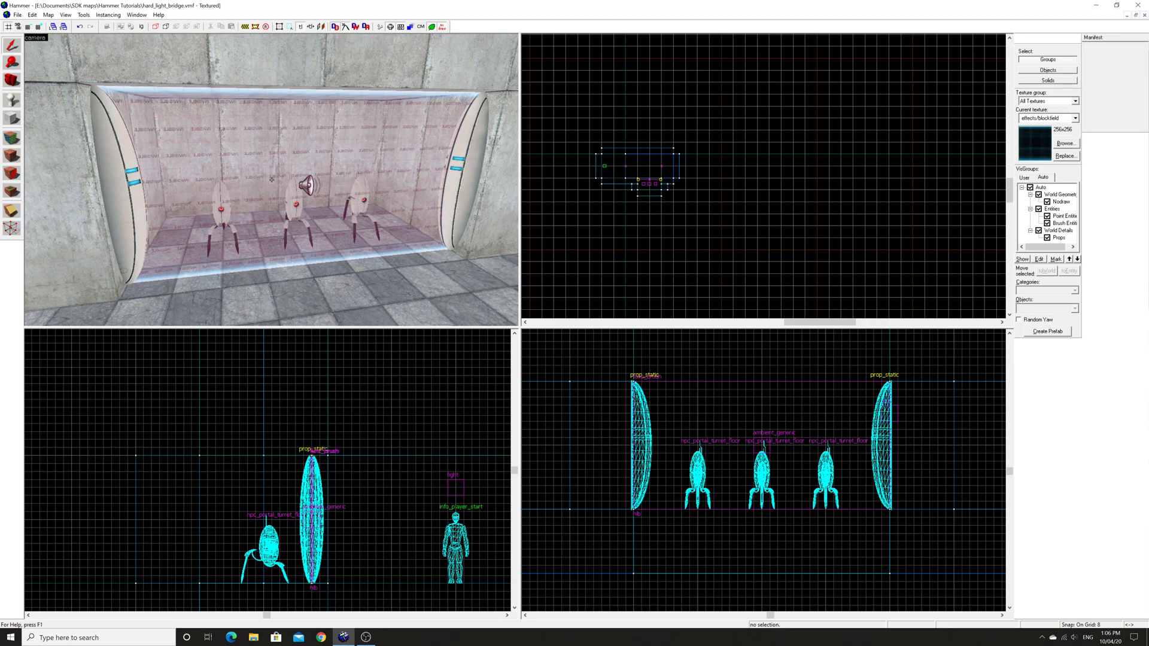
{"action": "left_click", "coordinate": [17, 14]}
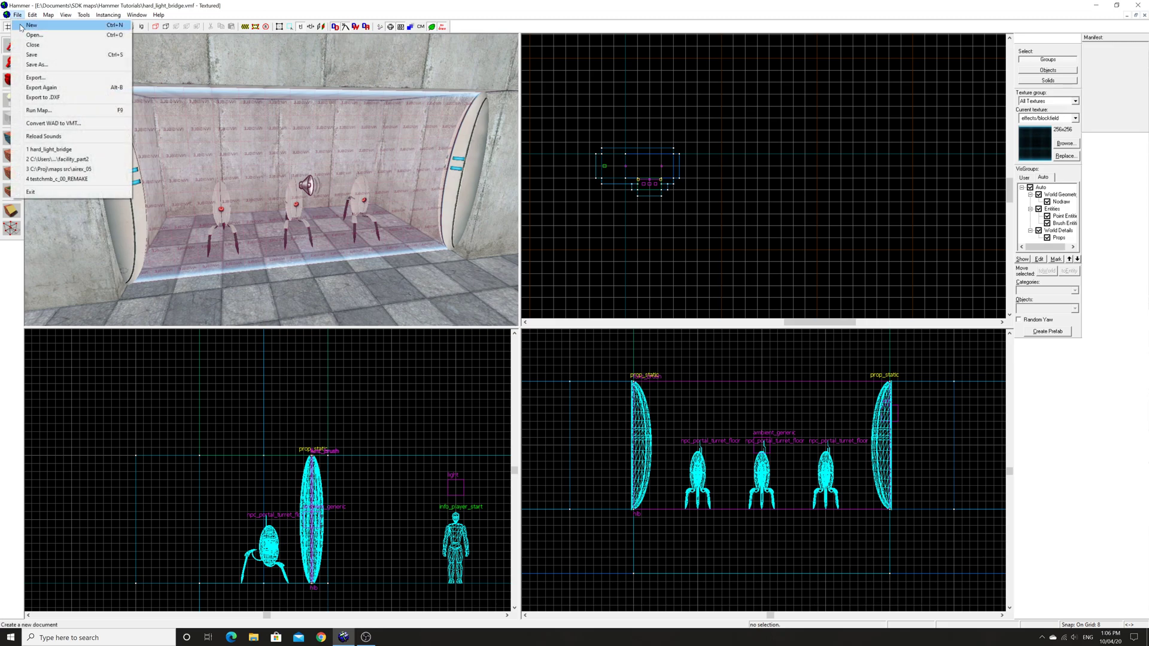
{"action": "left_click", "coordinate": [29, 55]}
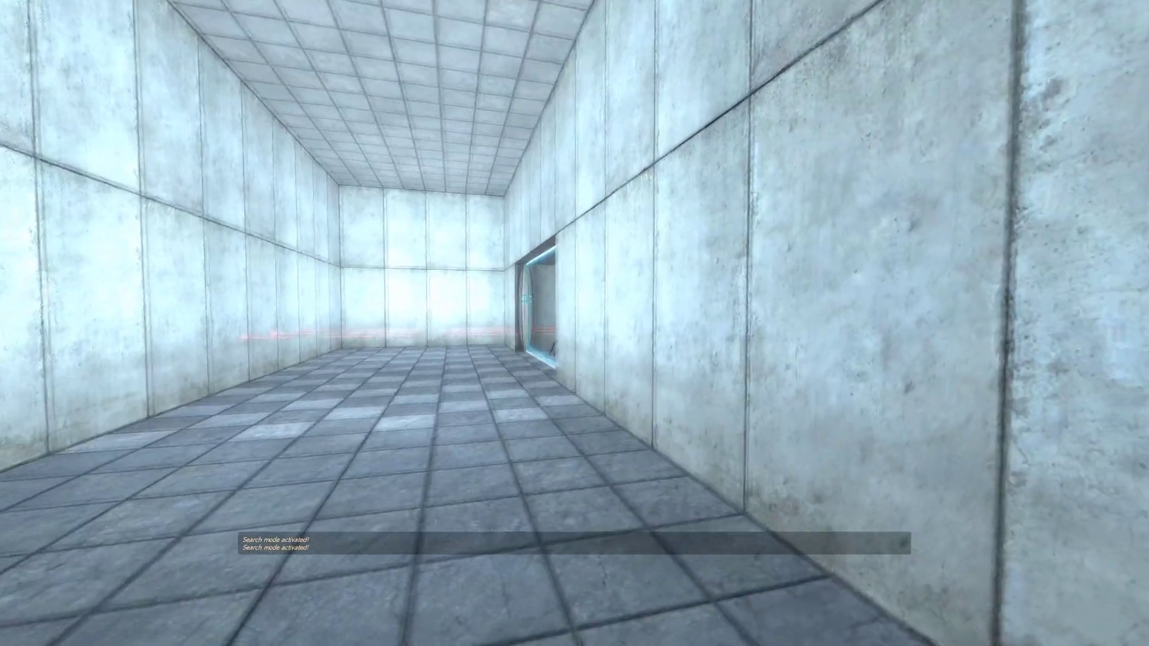
Playtest the map by walking up to the hard light barrier and inspecting it with the turrets behind it.
{"action": "key", "text": "d"}
{"action": "key", "text": "w"}
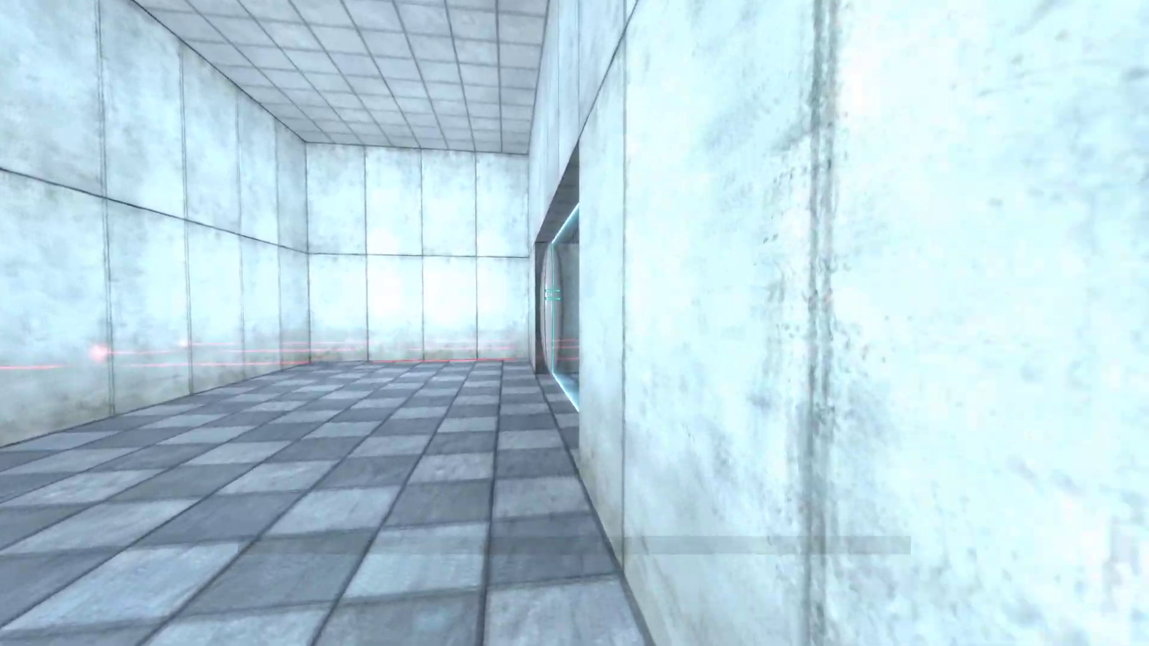
{"action": "key", "text": "a"}
{"action": "key", "text": "d"}
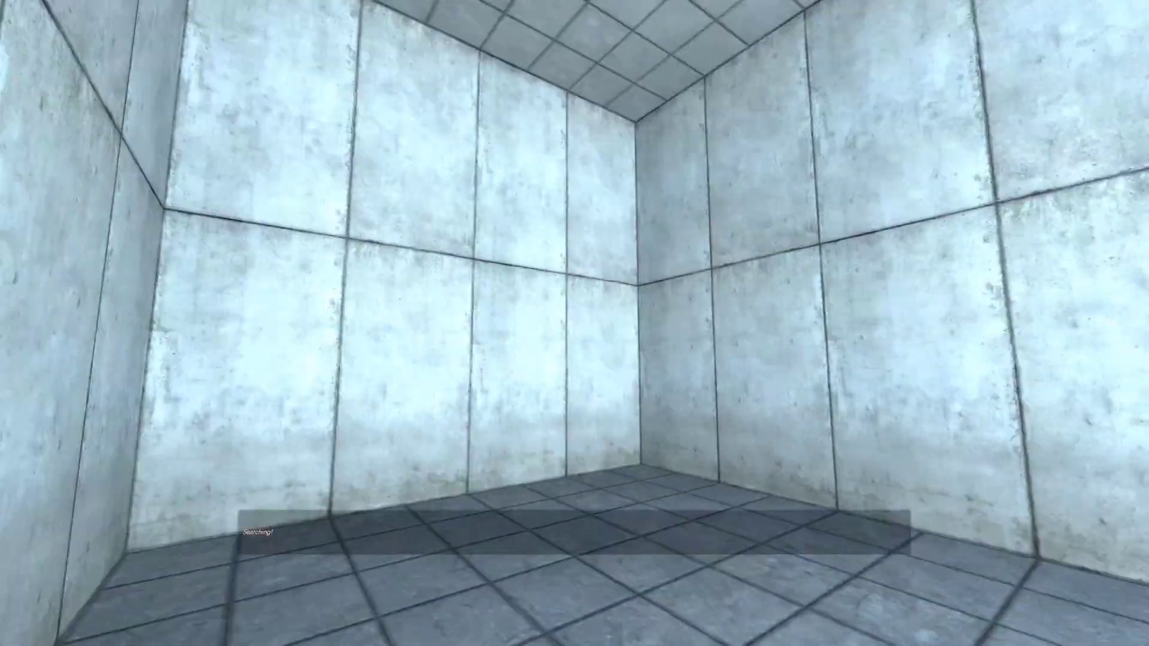
{"action": "key", "text": "w"}
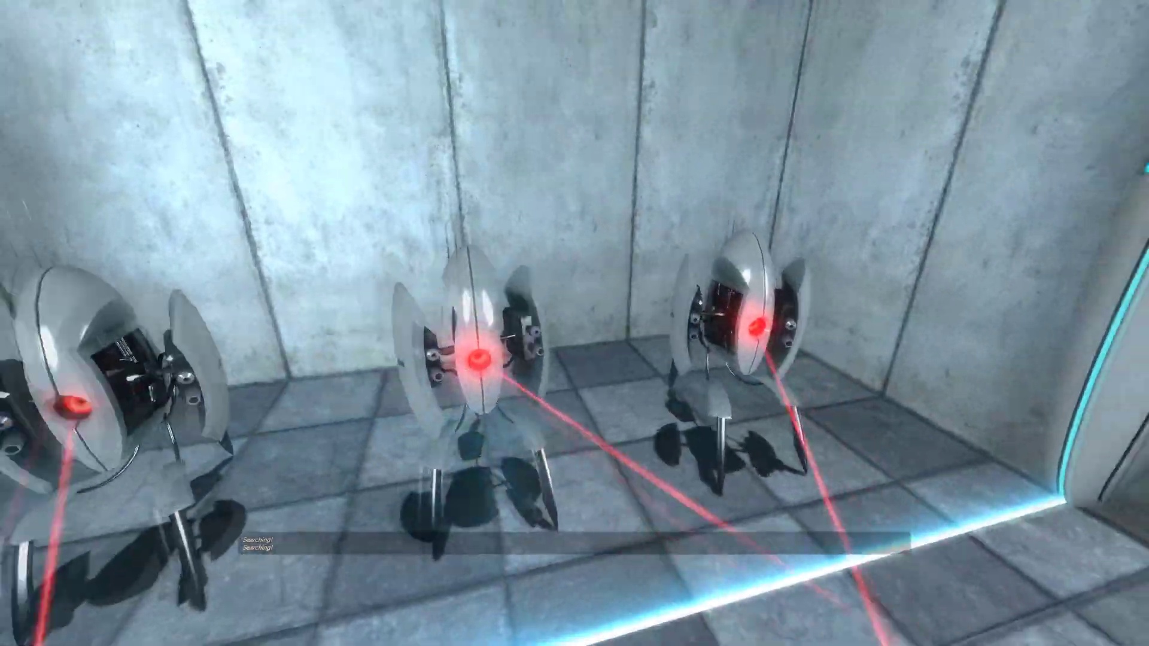
{"action": "key", "text": "s"}
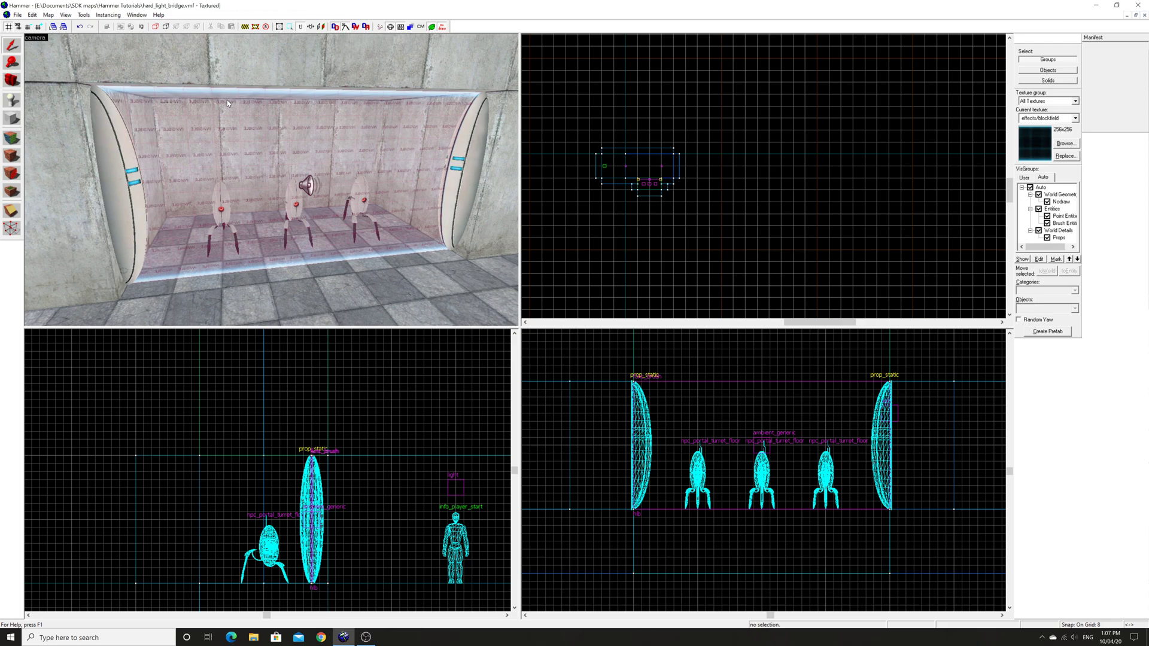
Clear the selection and choose tools/toolsblock_los as the current texture.
{"action": "left_click", "coordinate": [264, 152]}
{"action": "key", "text": "Escape"}
{"action": "key", "text": "z"}
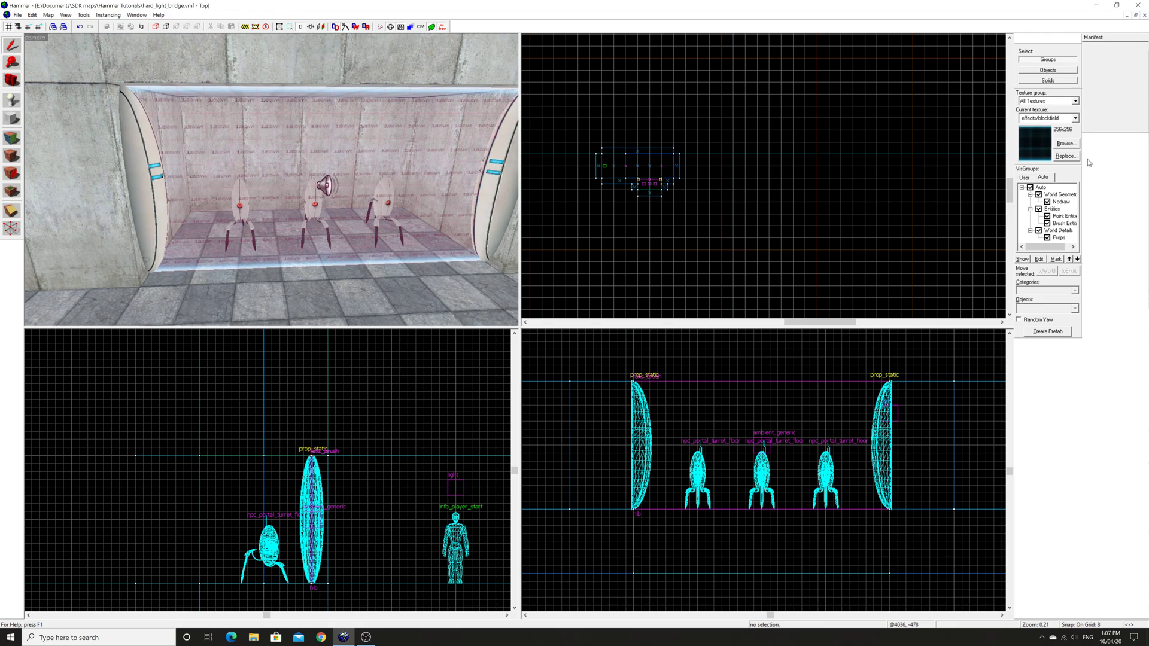
{"action": "left_click", "coordinate": [1066, 144]}
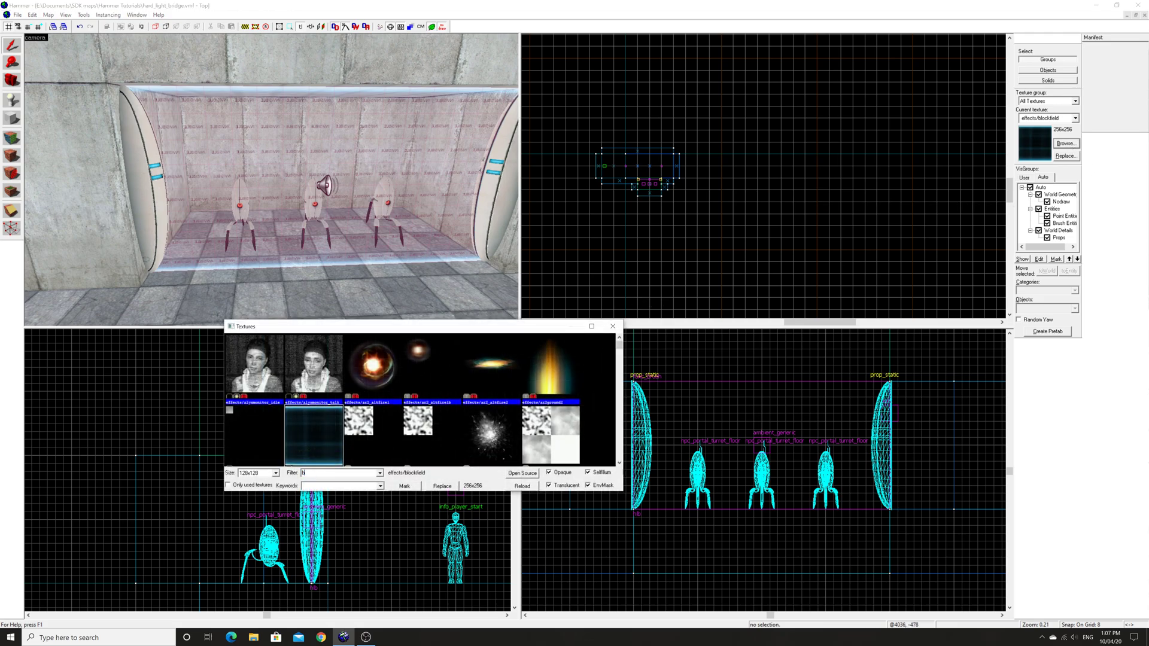
{"action": "double_click", "coordinate": [337, 389]}
Start a new block brush along the light barrier between the two emitters in the top view.
{"action": "left_click", "coordinate": [12, 118]}
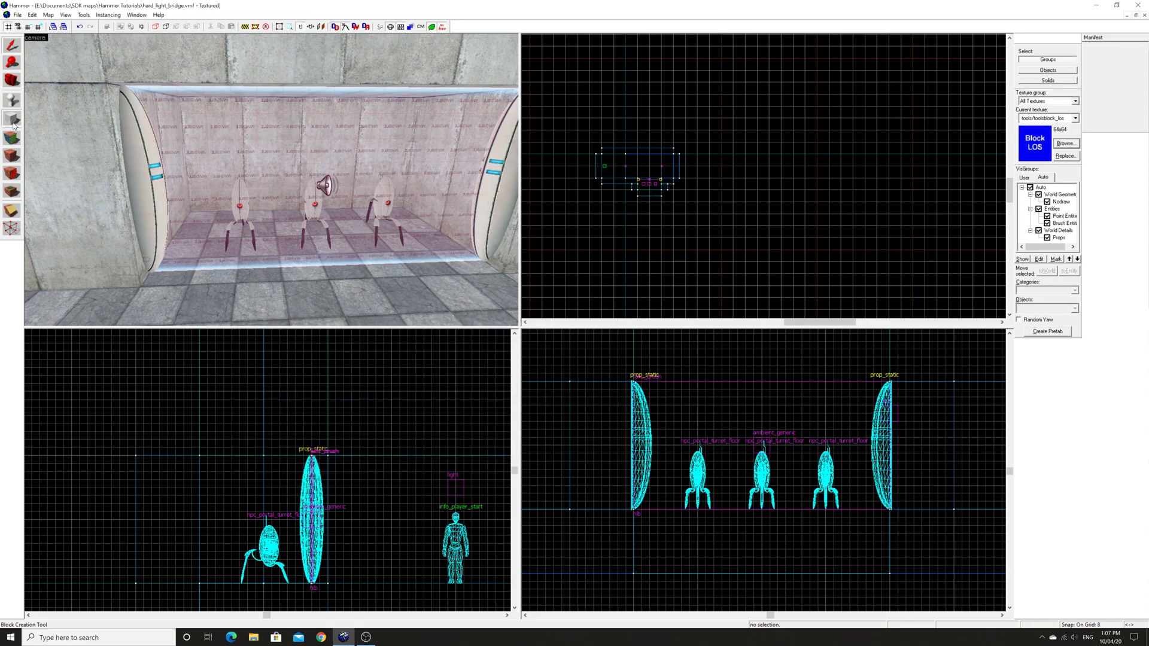
{"action": "scroll", "coordinate": [670, 184], "scroll_direction": "up", "scroll_amount": 3}
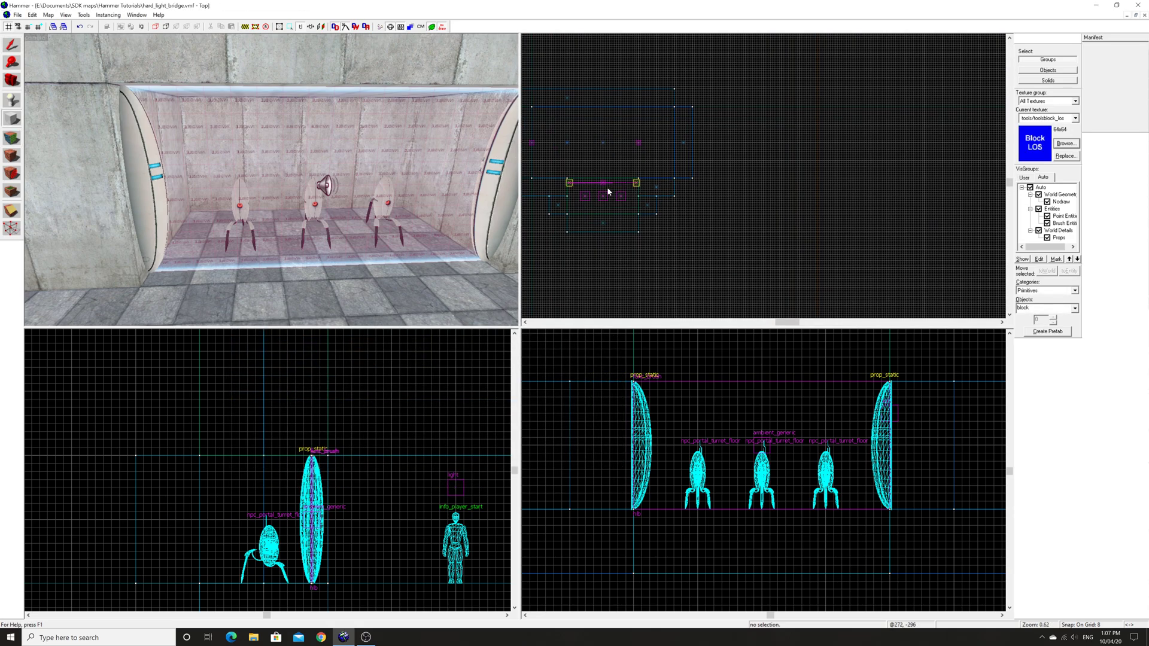
{"action": "scroll", "coordinate": [608, 192], "scroll_direction": "up", "scroll_amount": 5}
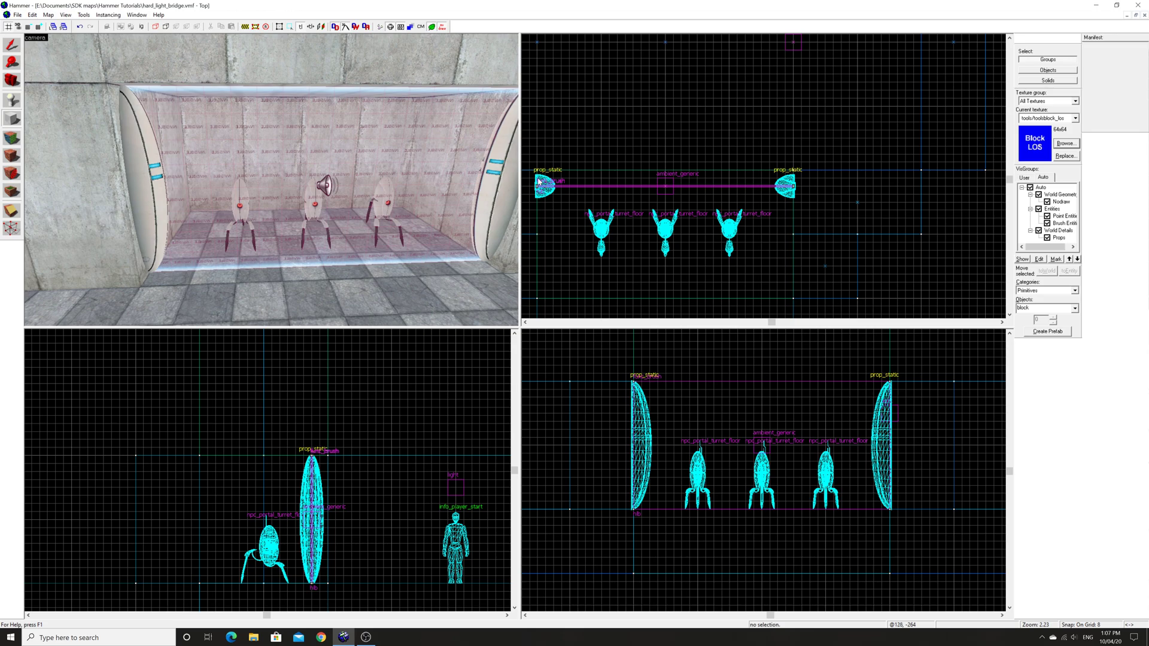